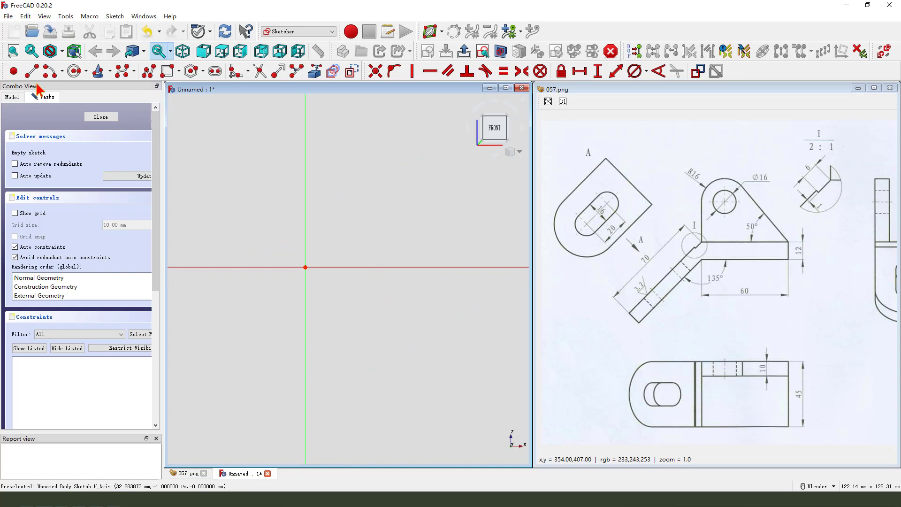
- Trace the bracket outline with a closed polyline, from the horizontal axis through the notch and arm back to the start
click(149, 71)
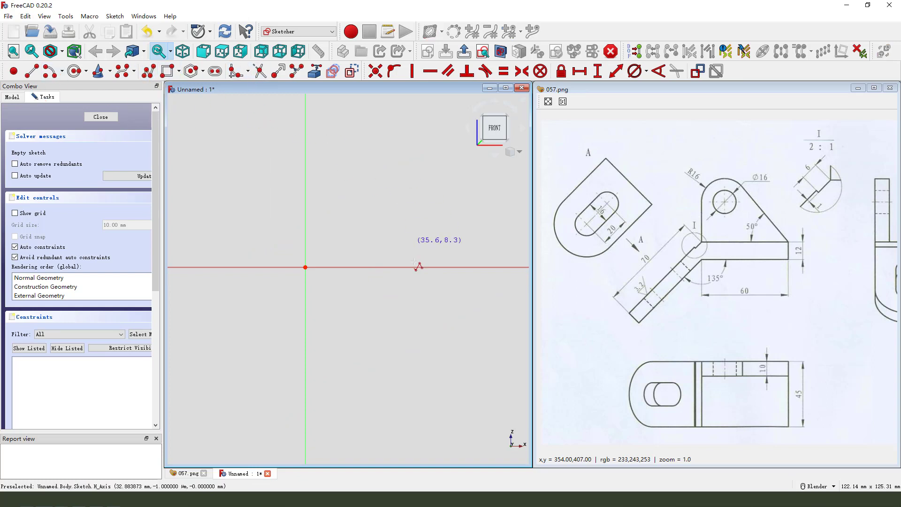
click(430, 267)
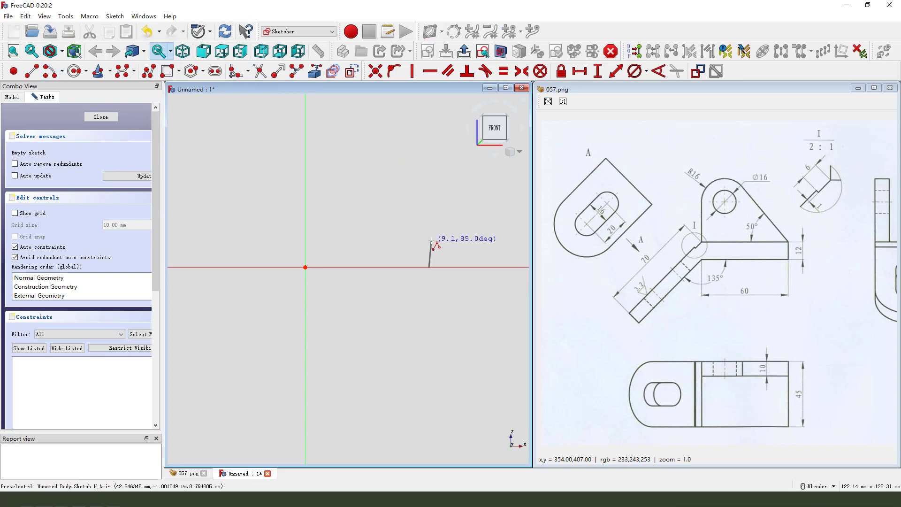
click(429, 241)
click(371, 165)
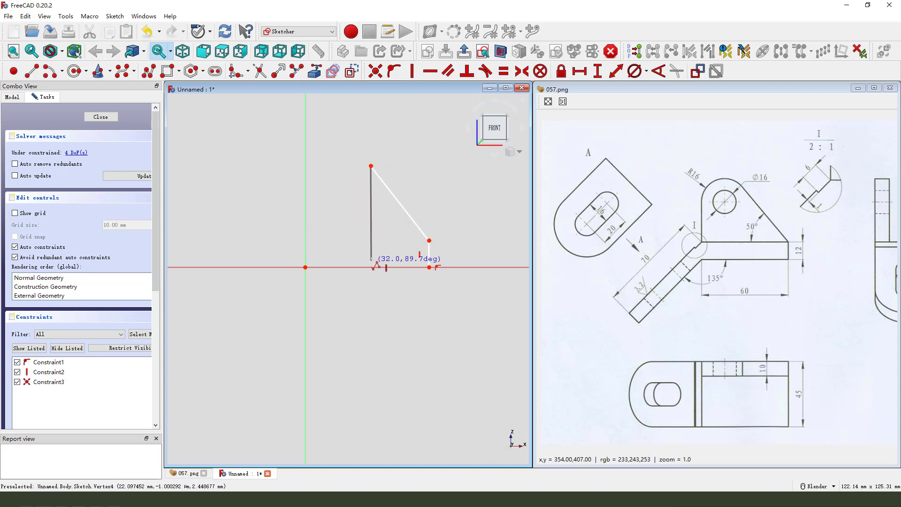
click(371, 233)
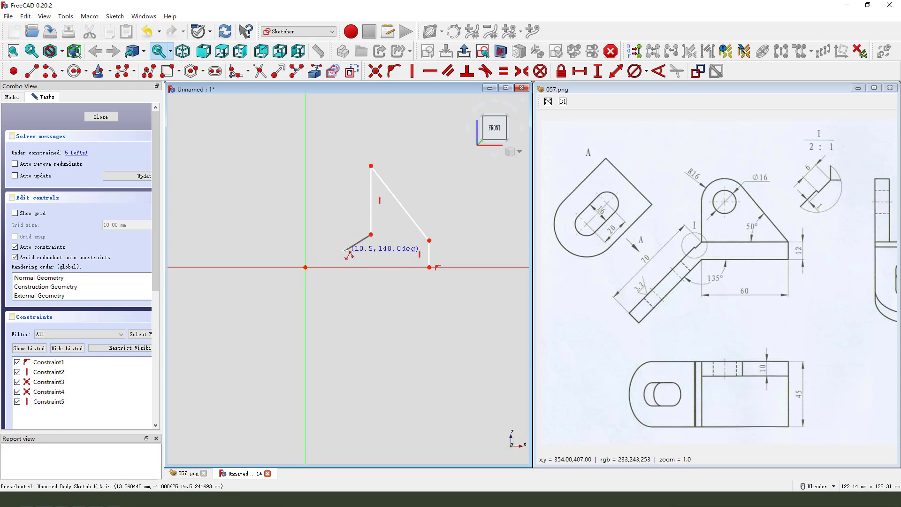
click(349, 250)
click(342, 241)
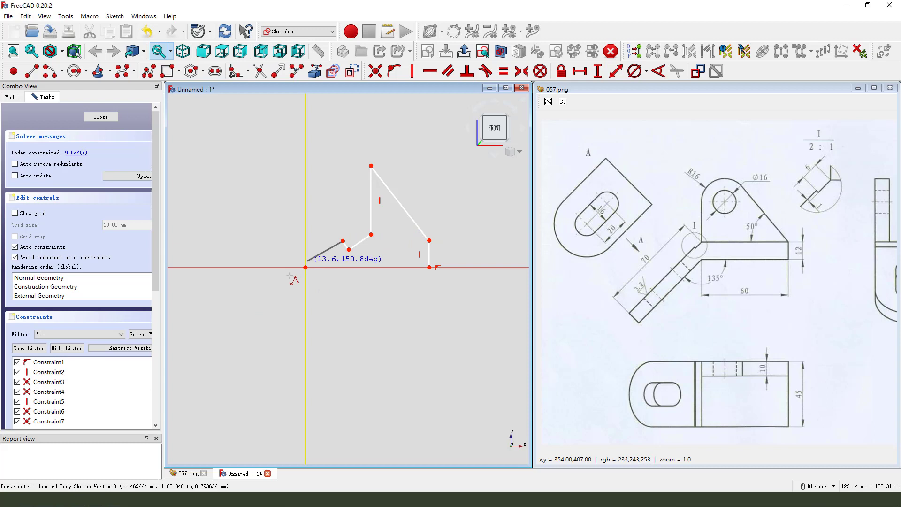
click(237, 319)
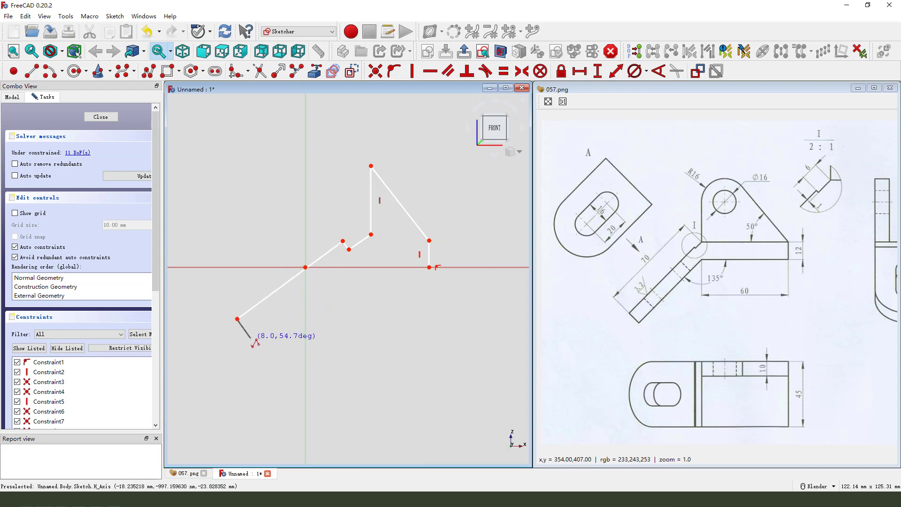
click(333, 267)
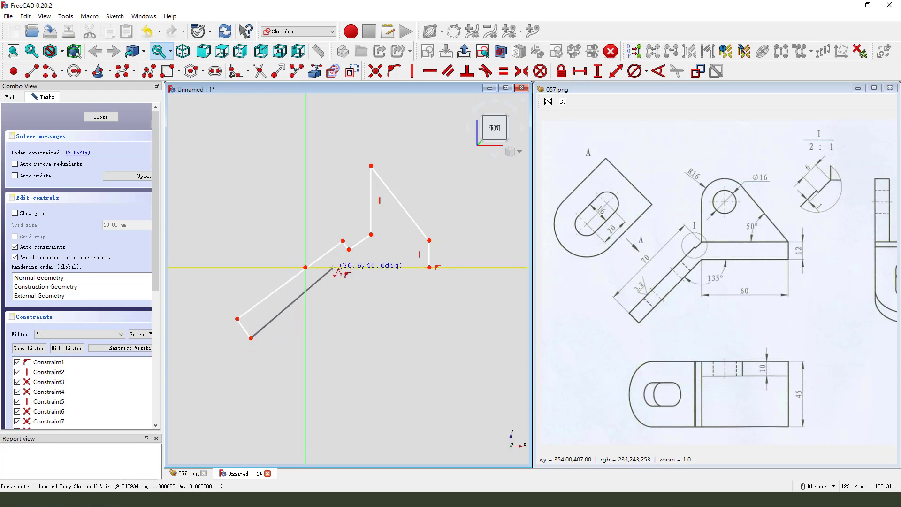
click(429, 267)
right_click(402, 303)
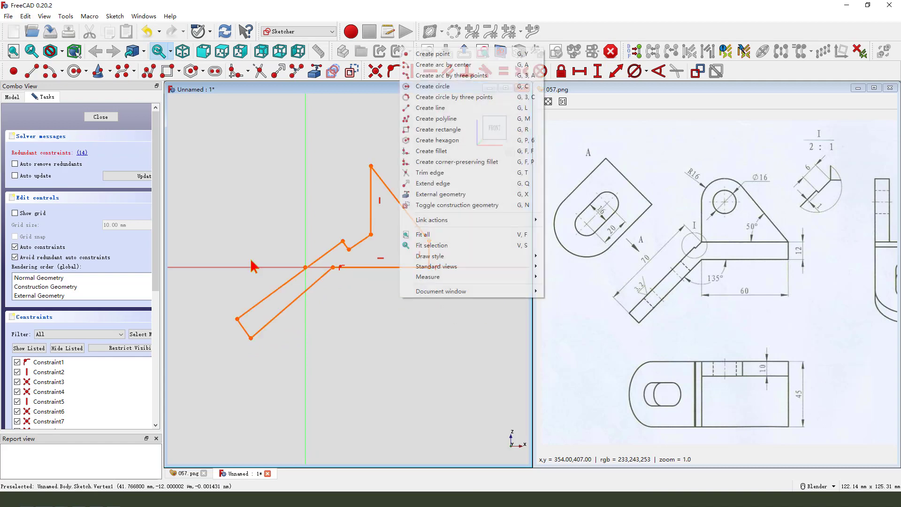
- Delete the redundant constraint reported by the solver
click(172, 182)
click(83, 155)
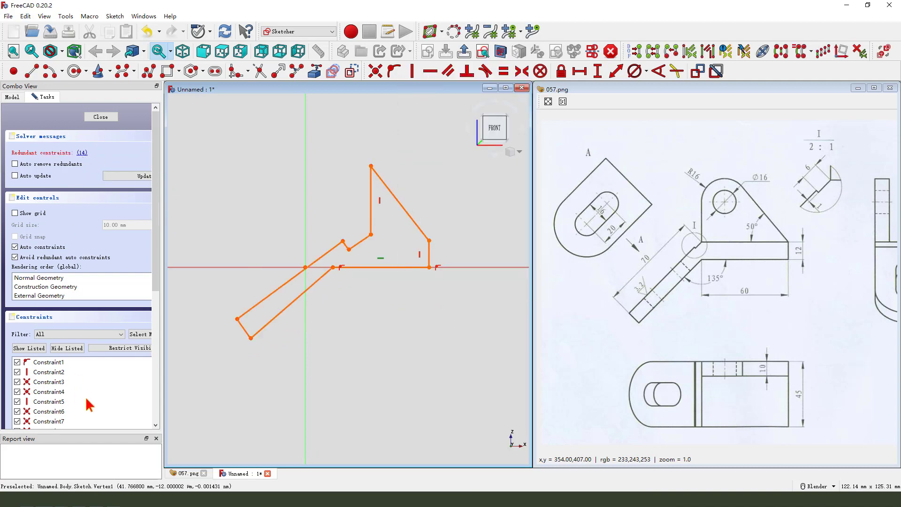
scroll(89, 404, down, 3)
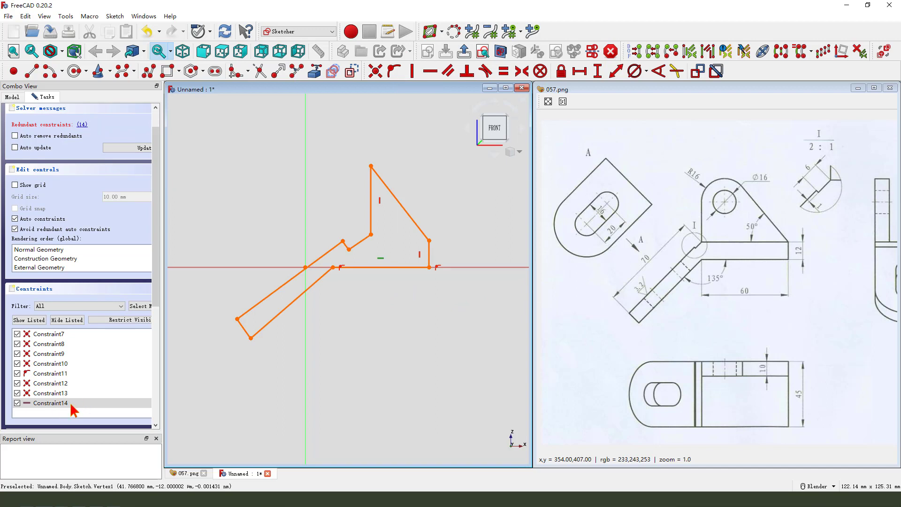
key(Delete)
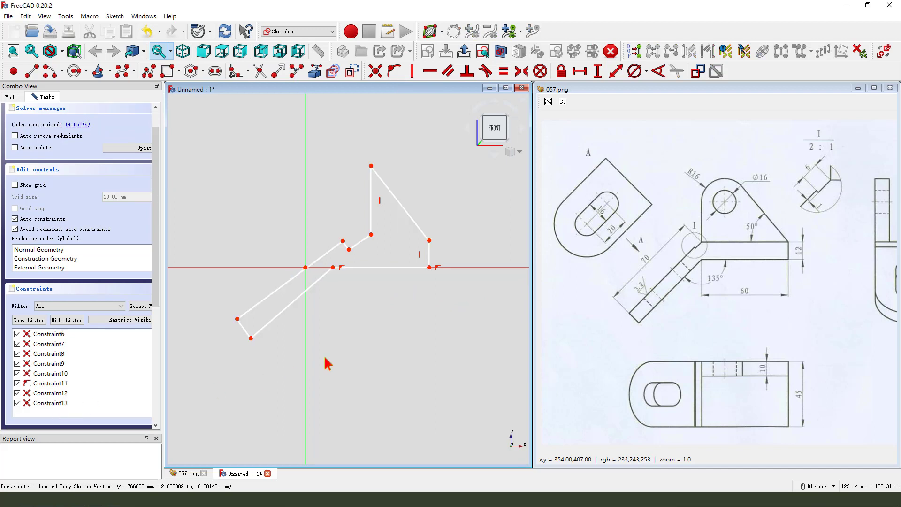
- Make the arm vertex coincident with the origin and delete the newly redundant constraint
drag(343, 241, 299, 238)
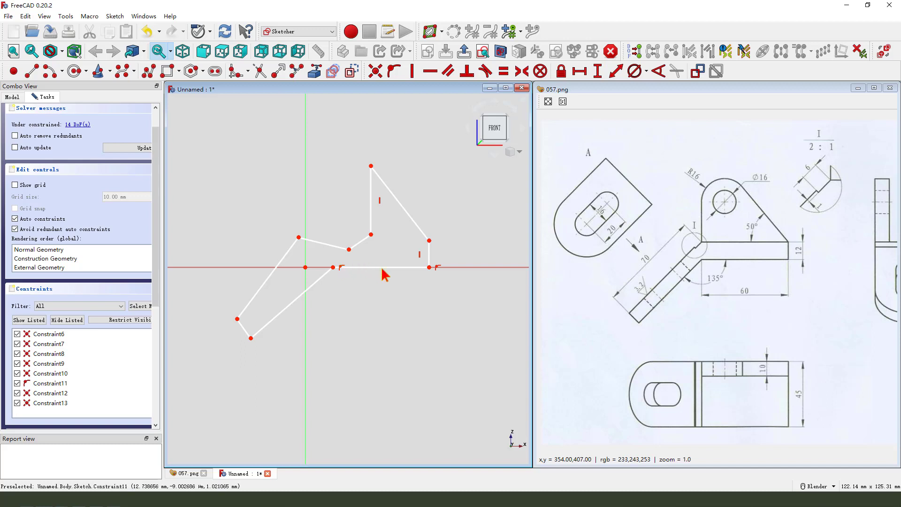
drag(292, 258, 359, 294)
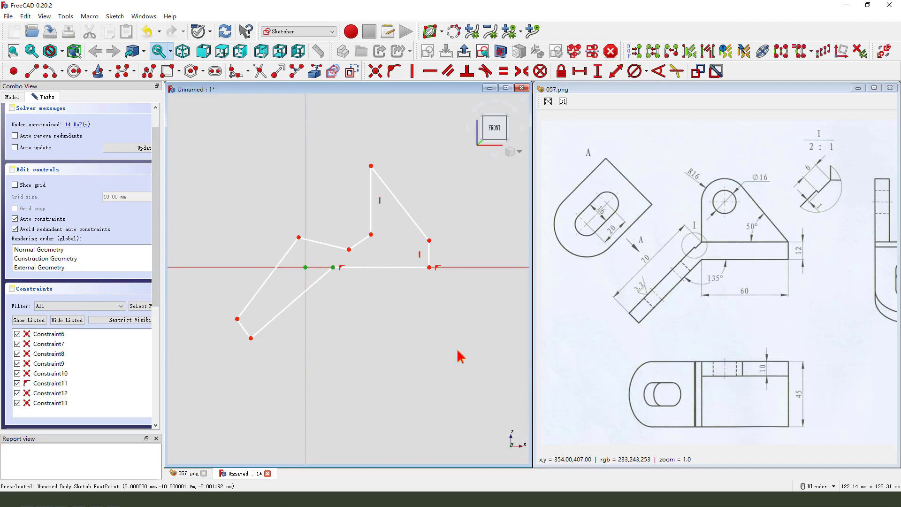
click(375, 74)
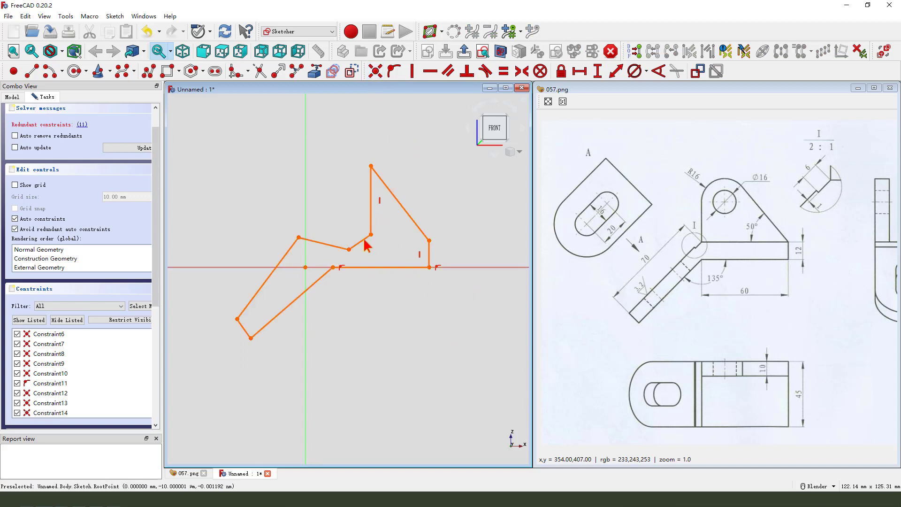
click(82, 125)
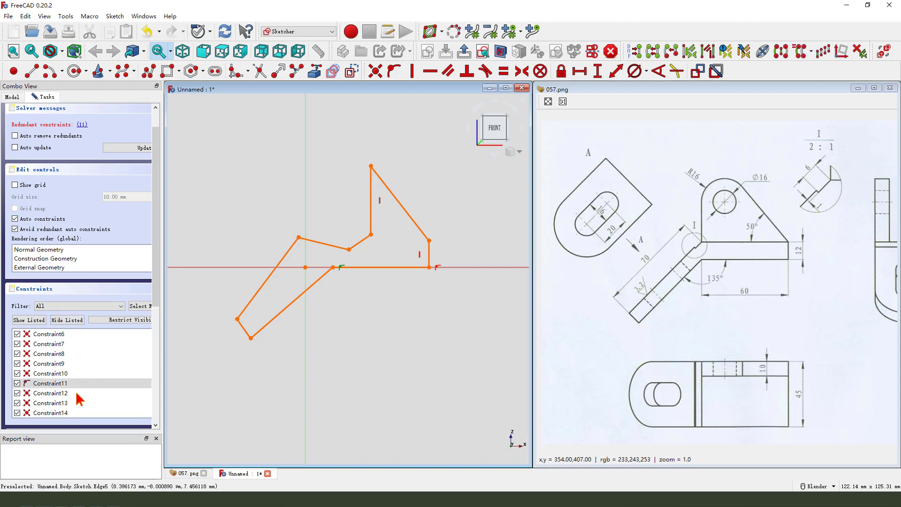
key(Delete)
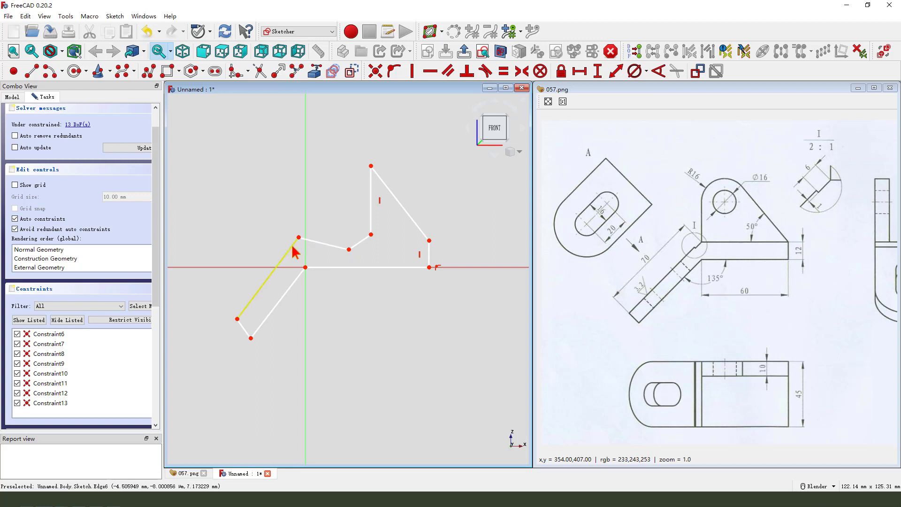
- Drag the arm and notch vertices left and put the tall vertical edge on the vertical axis
drag(295, 252, 237, 258)
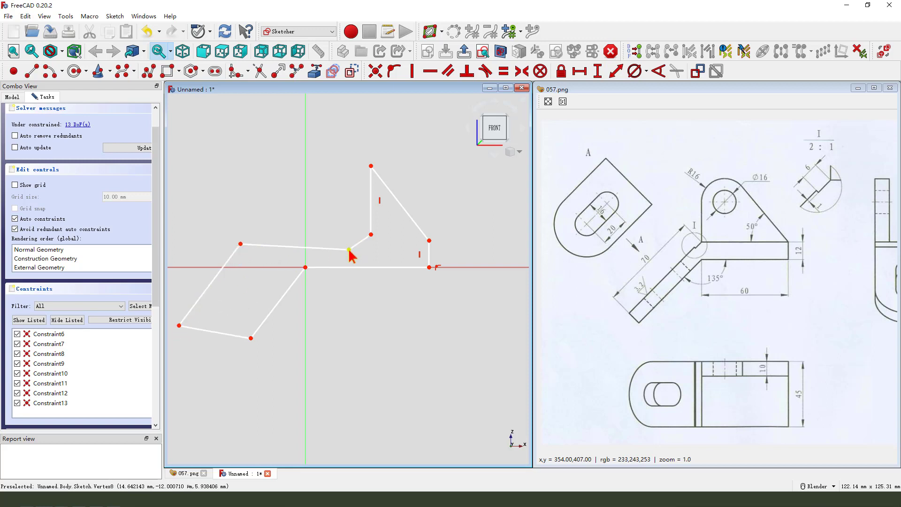
drag(349, 250, 264, 257)
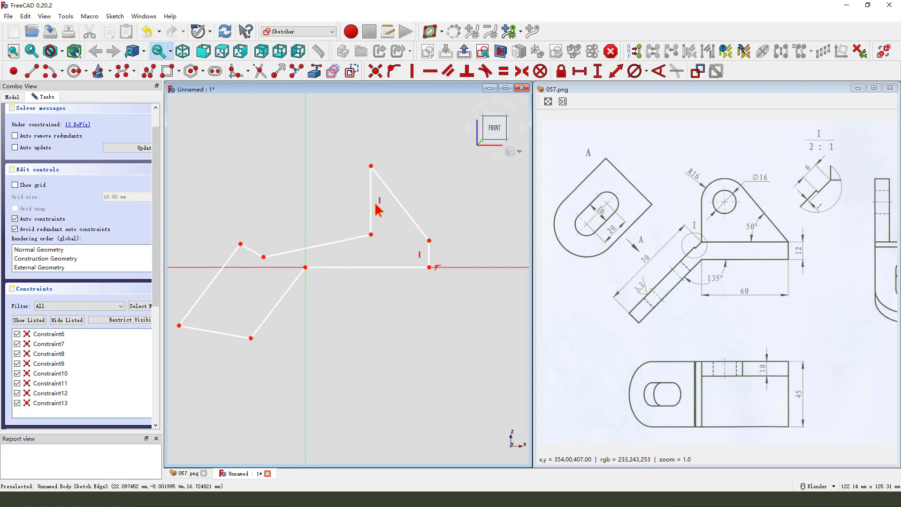
drag(375, 205, 325, 203)
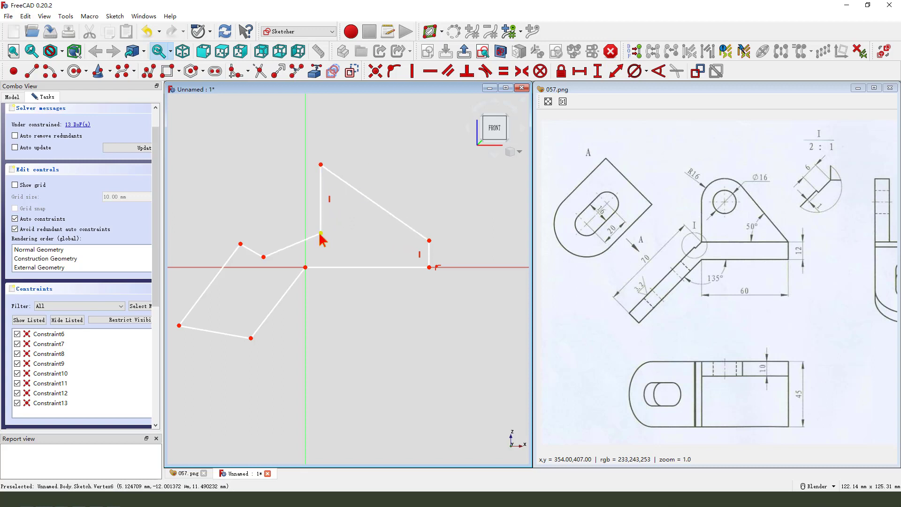
click(321, 233)
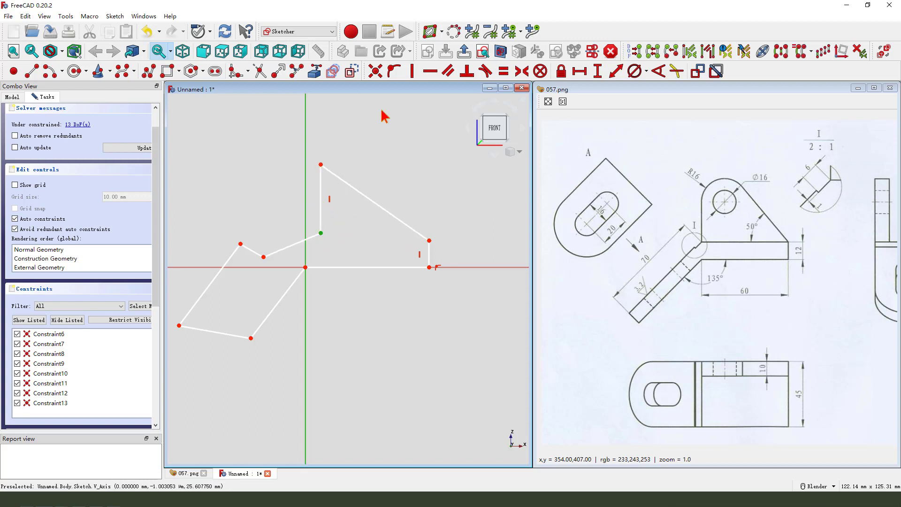
click(394, 73)
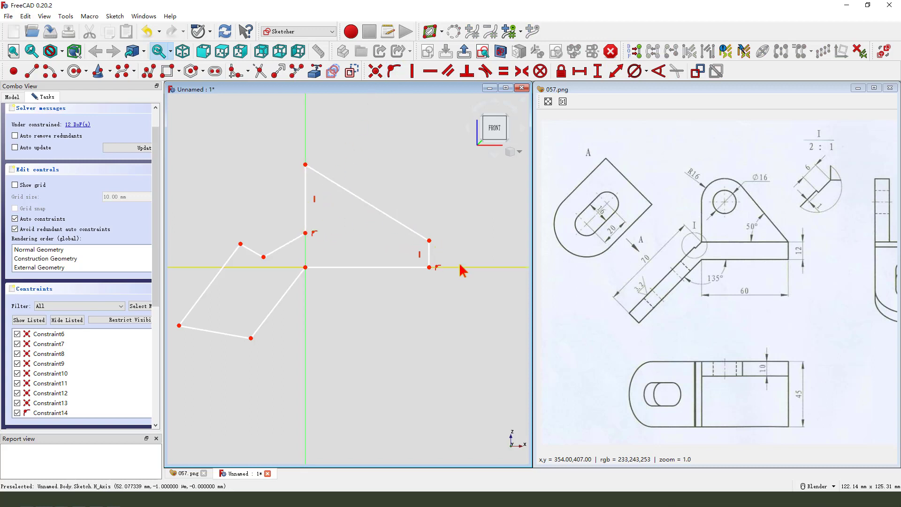
- Constrain the short right vertical edge to 12 mm and move its label to the right
click(432, 257)
click(598, 71)
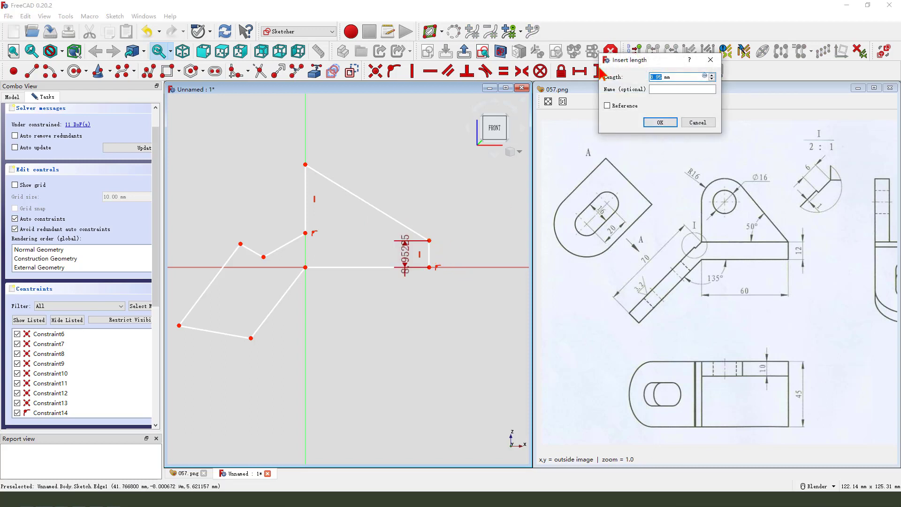
text(12)
key(Return)
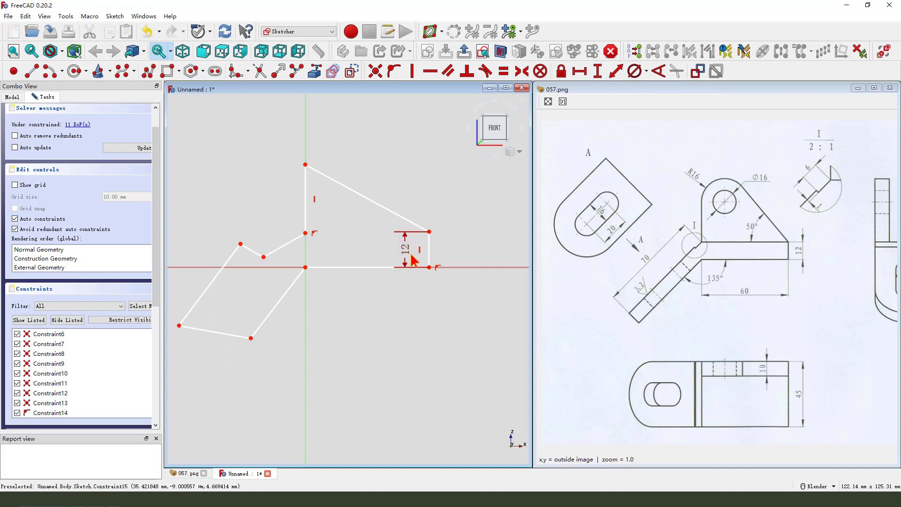
drag(408, 250, 490, 252)
- Set the angle between the slanted top line and the base line to 50°
click(416, 226)
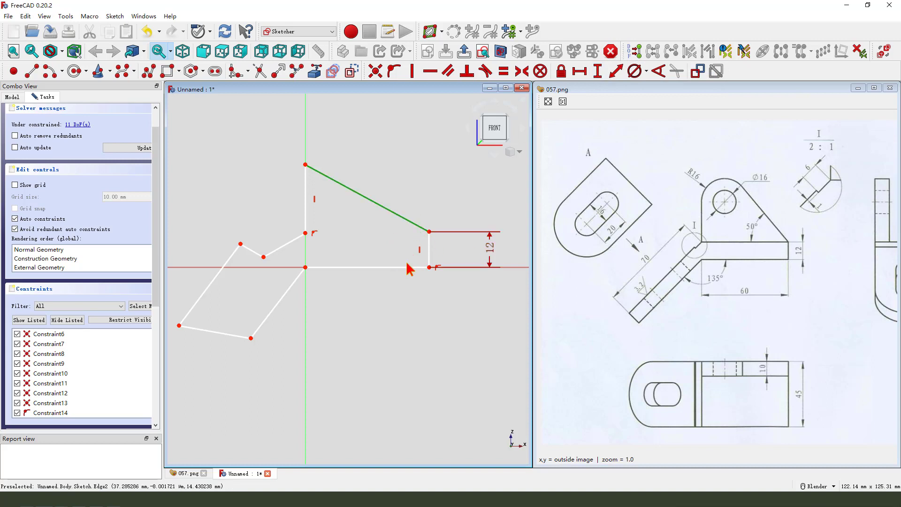
click(404, 267)
click(658, 71)
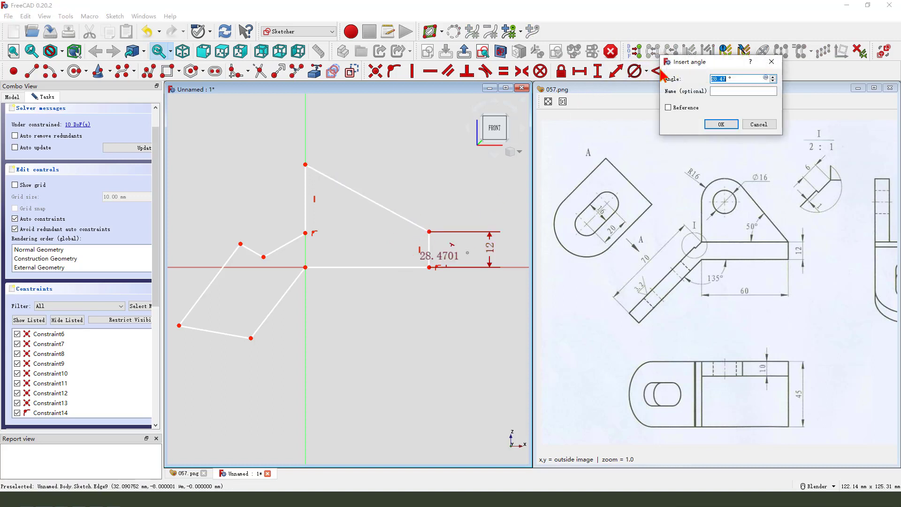
text(50)
key(Return)
scroll(394, 251, down, 2)
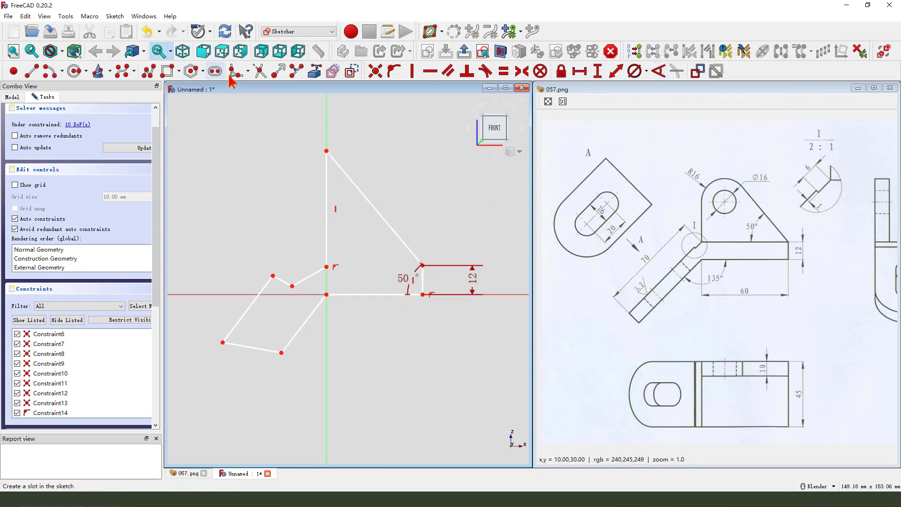
- Fillet the top corner and constrain the arc to radius 16 mm
click(327, 151)
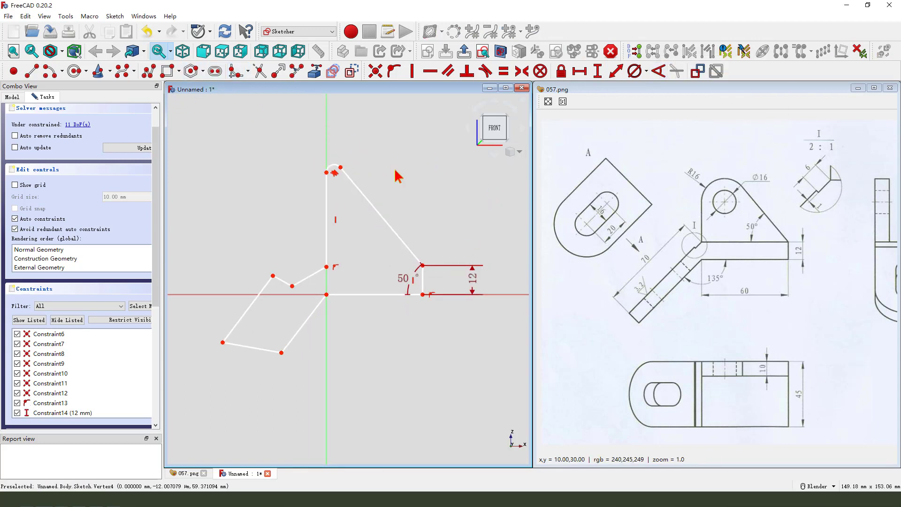
click(333, 168)
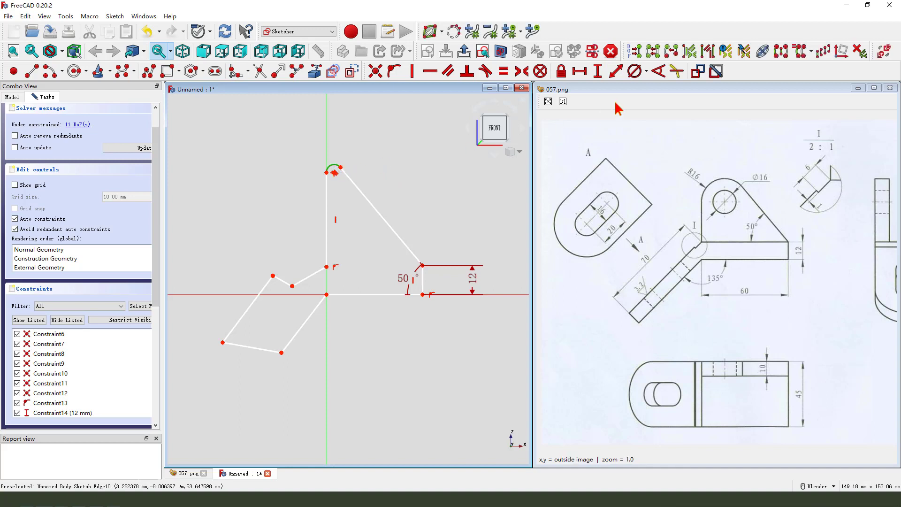
click(647, 78)
click(653, 87)
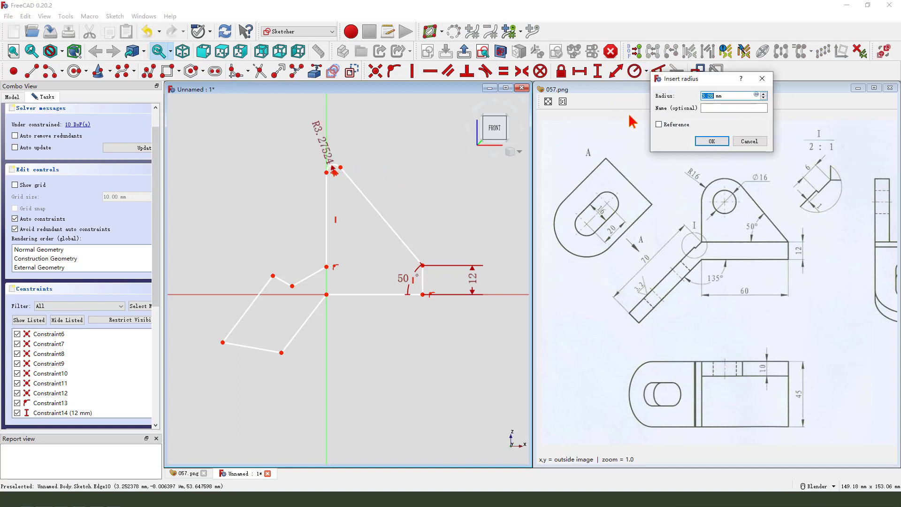
text(16)
key(Return)
scroll(329, 202, down, 2)
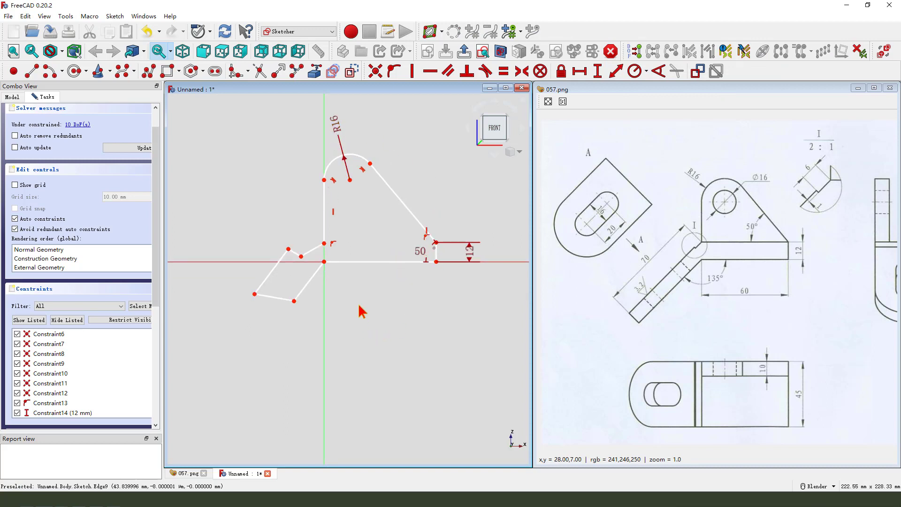
click(370, 262)
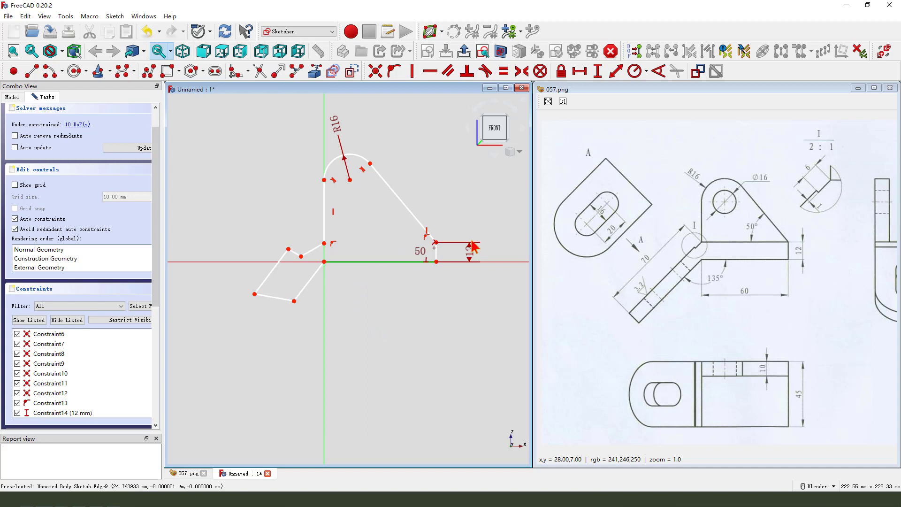
- Fix the bottom horizontal line at 60 mm, place its dimension below, and pull the arm vertex down-left
click(581, 72)
key(Return)
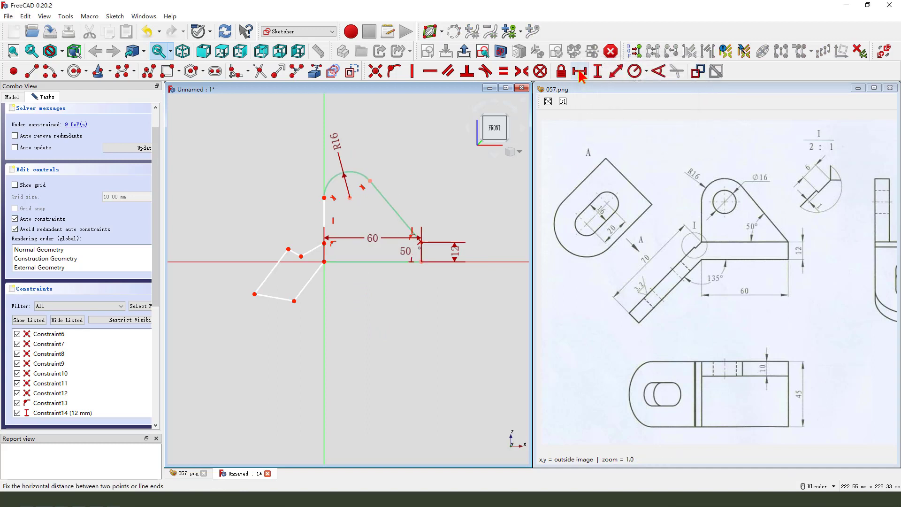
drag(373, 291, 375, 305)
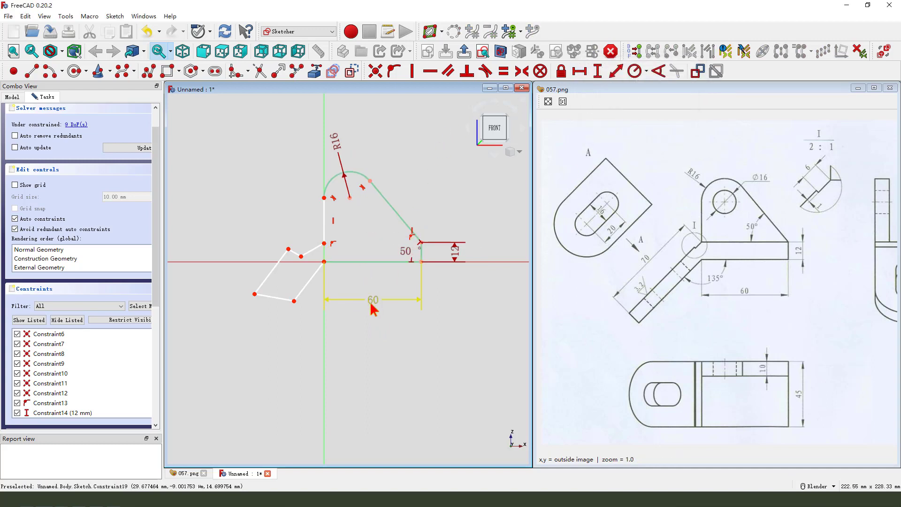
mouse_move(294, 301)
mouse_down()
mouse_move(272, 316)
mouse_move(270, 308)
mouse_up()
scroll(275, 307, up, 1)
scroll(276, 307, up, 1)
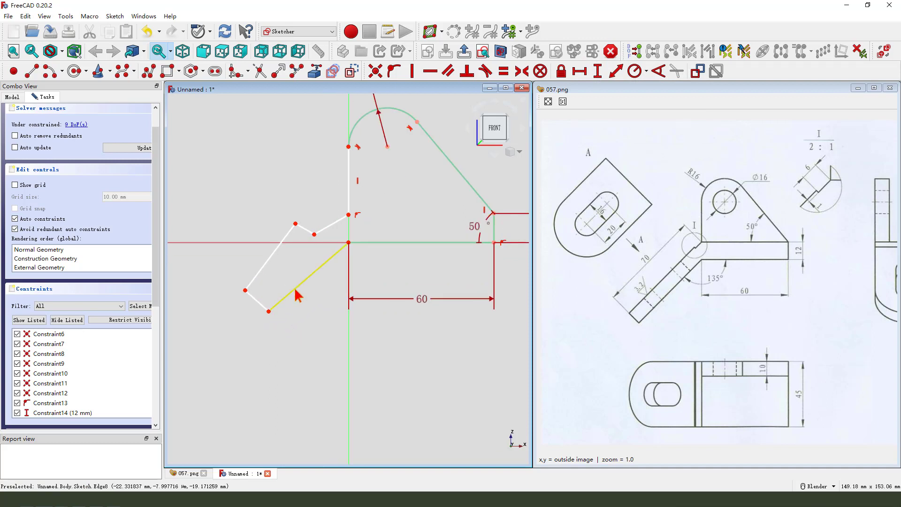
- Make the arm's slanted edges parallel and its lower-left end edge perpendicular to them
click(296, 287)
click(276, 249)
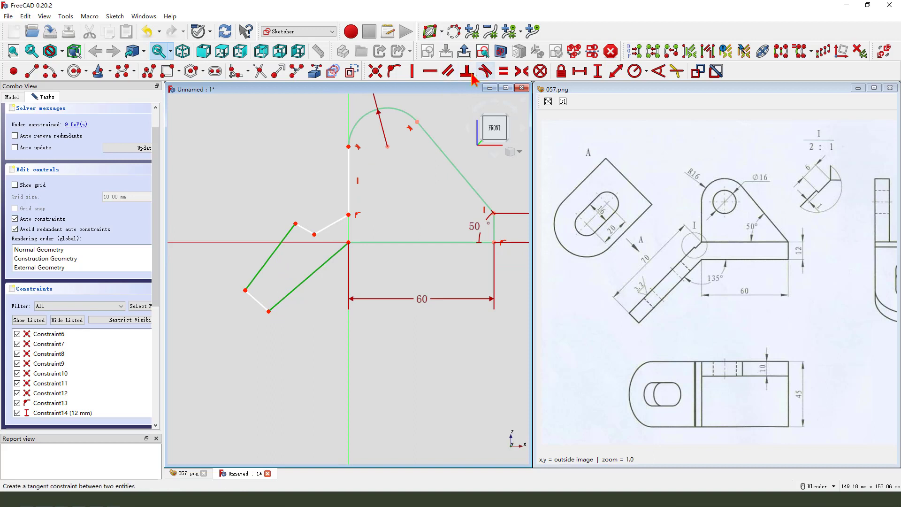
click(448, 71)
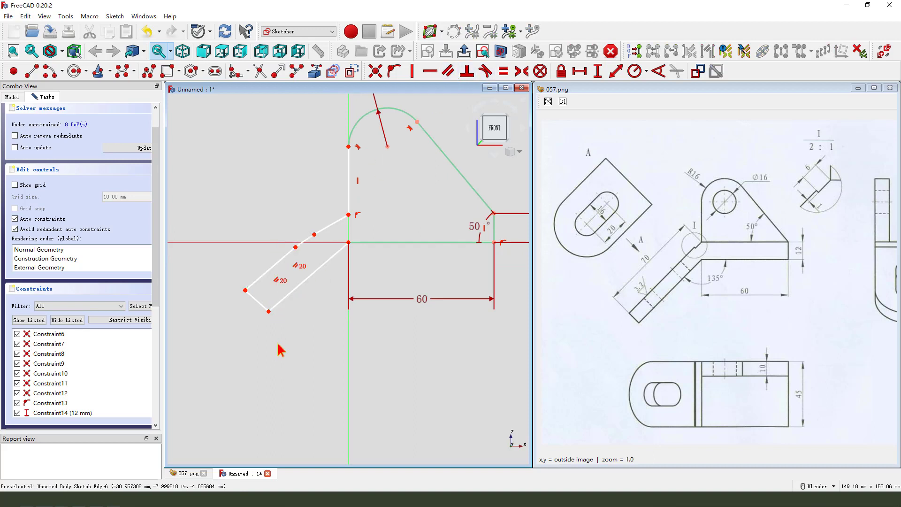
click(254, 299)
click(257, 287)
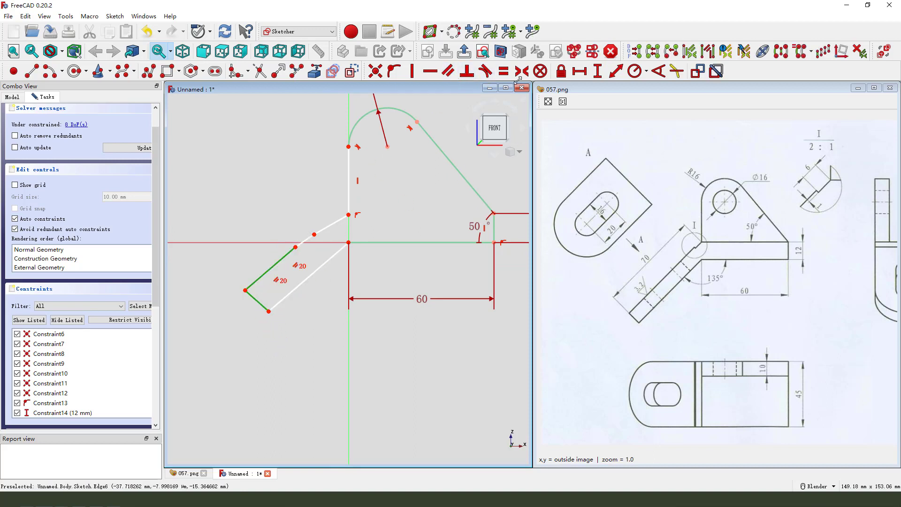
click(466, 71)
- Stretch the arm to the lower left and square the short top edge to the long upper-left edge
mouse_move(262, 306)
mouse_down()
mouse_move(204, 330)
mouse_move(183, 359)
mouse_up()
scroll(346, 255, down, 2)
mouse_move(354, 228)
mouse_down()
mouse_move(358, 245)
mouse_move(346, 251)
mouse_up()
scroll(350, 251, up, 3)
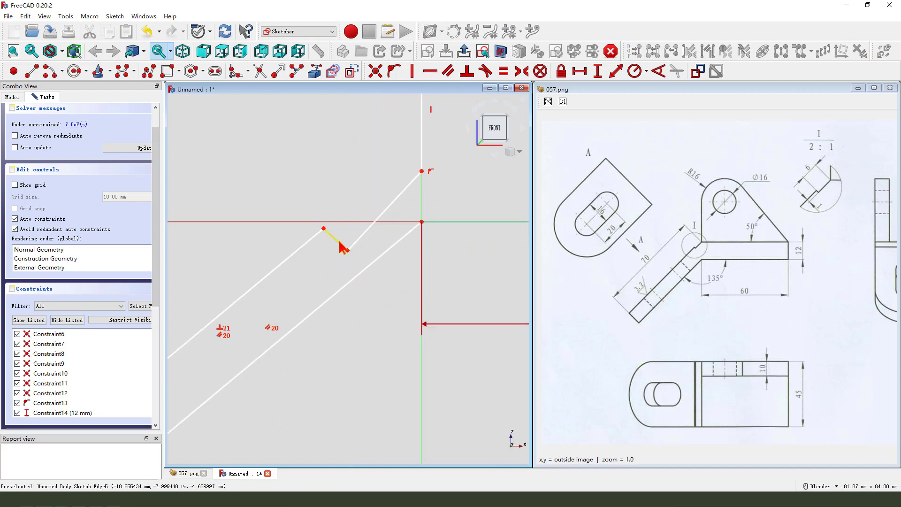
click(339, 243)
click(317, 234)
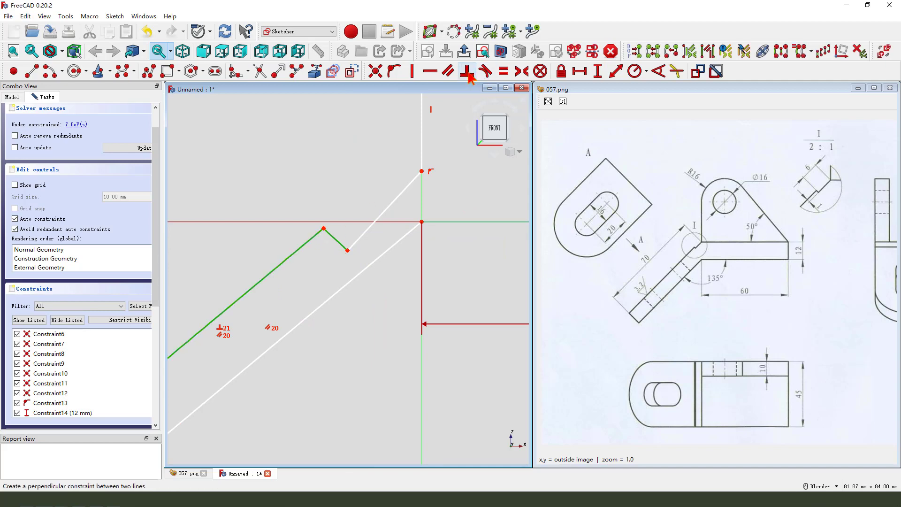
click(466, 72)
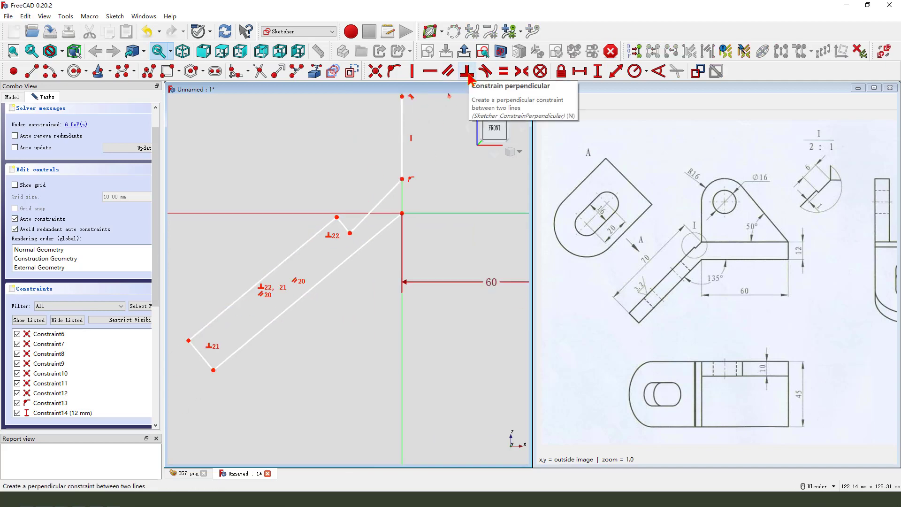
- Make the short corner edge perpendicular to the long slanted edge
scroll(471, 106, down, 1)
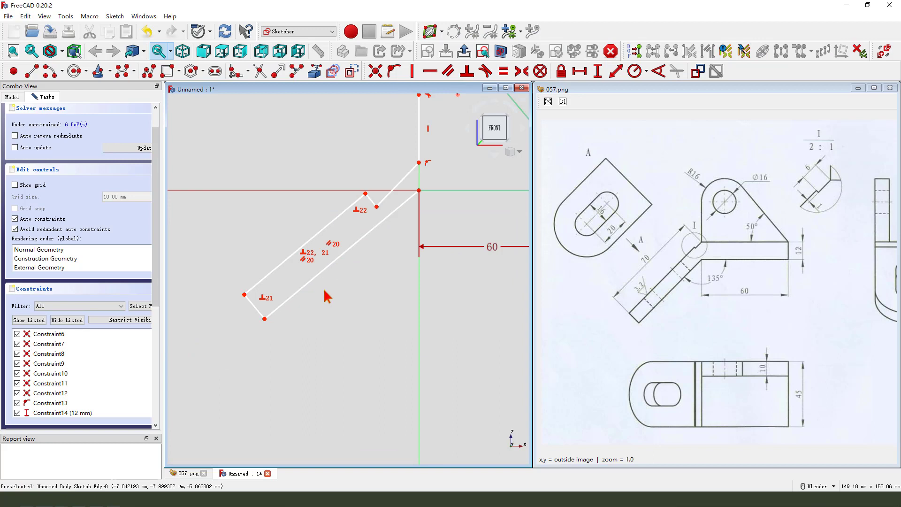
scroll(334, 278, down, 1)
scroll(416, 177, up, 2)
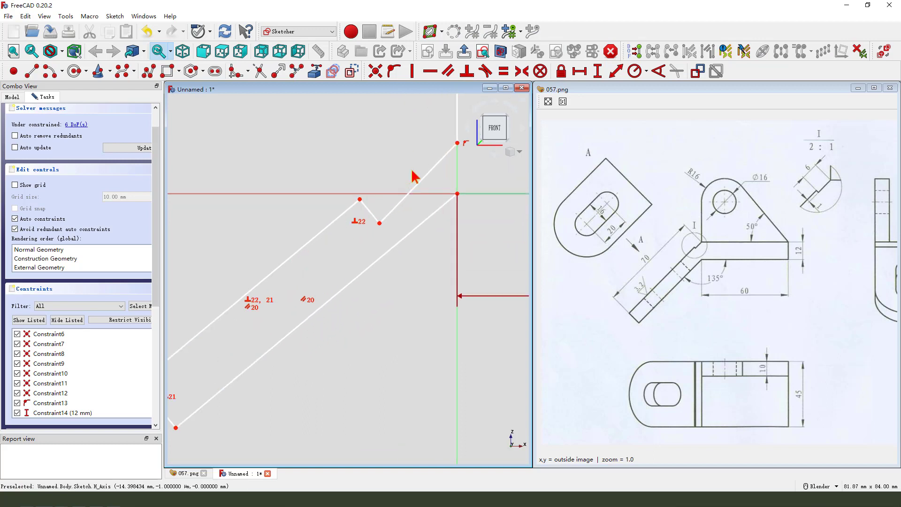
scroll(386, 212, down, 1)
scroll(386, 212, up, 1)
click(393, 197)
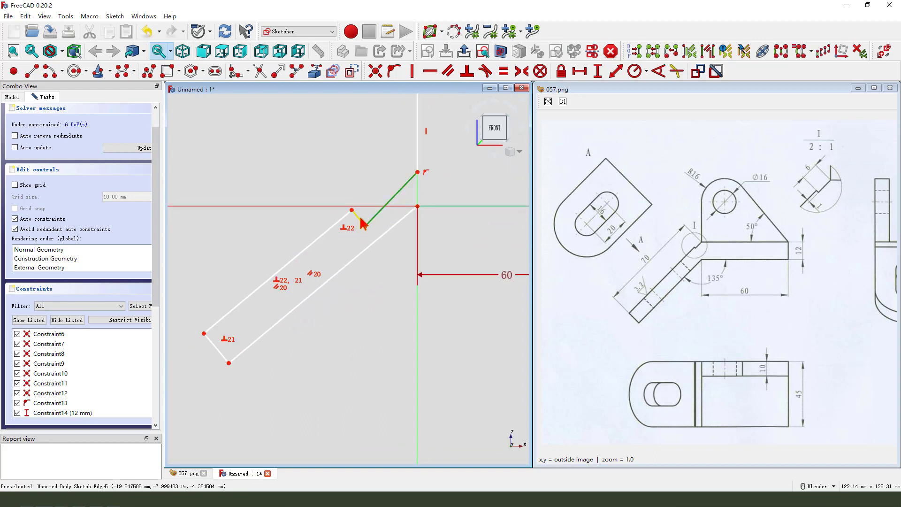
click(366, 213)
click(467, 72)
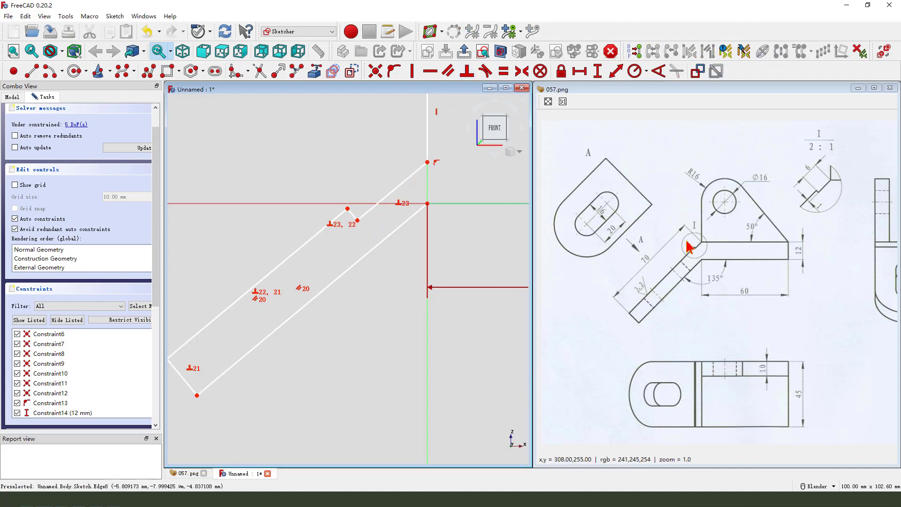
- Shorten the step edge near the corner to 1 mm, checking the 2:1 detail view
mouse_move(816, 210)
mouse_down()
mouse_move(800, 200)
mouse_move(840, 213)
mouse_up()
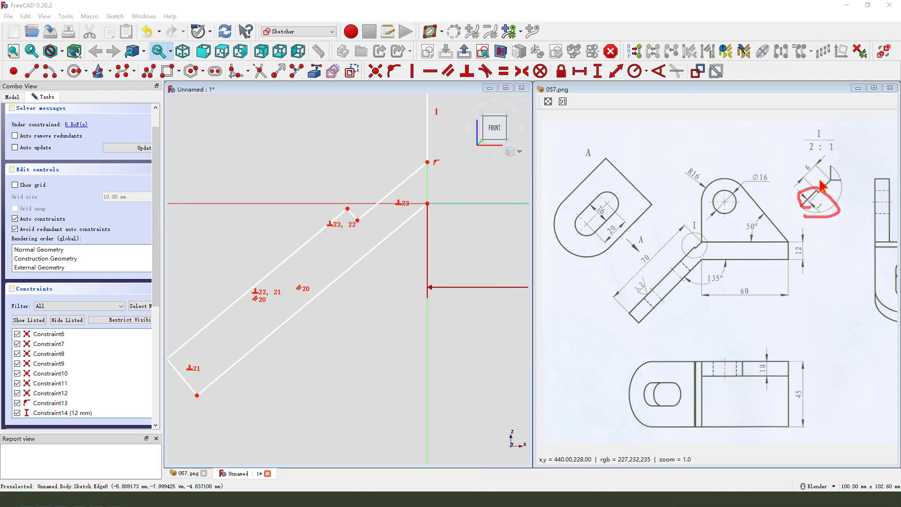
click(353, 215)
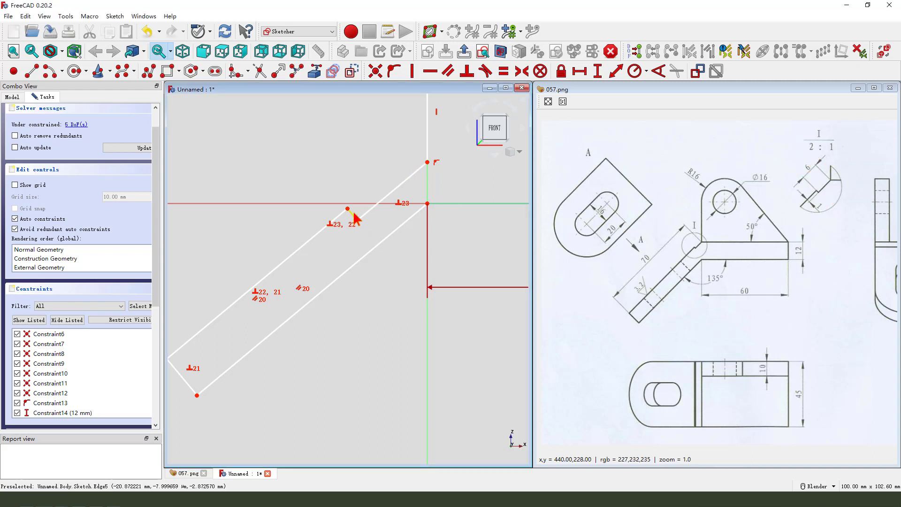
click(617, 72)
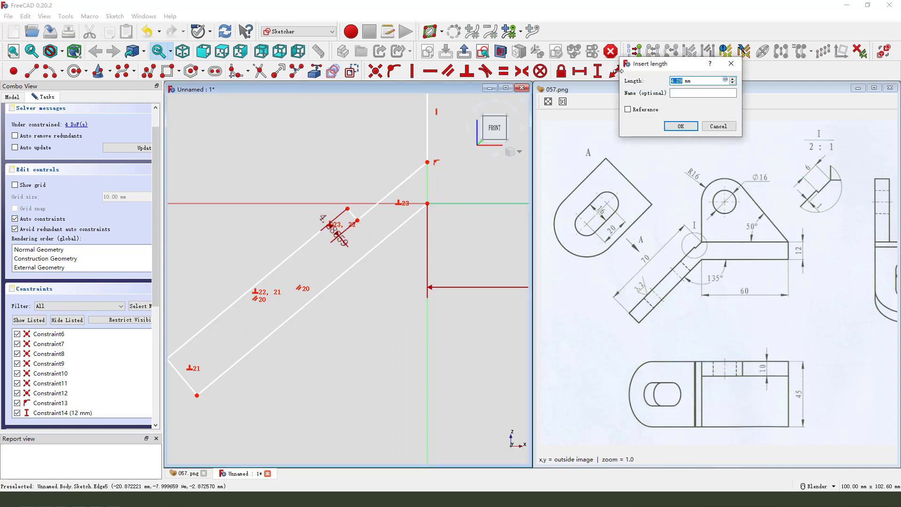
text(1)
key(Return)
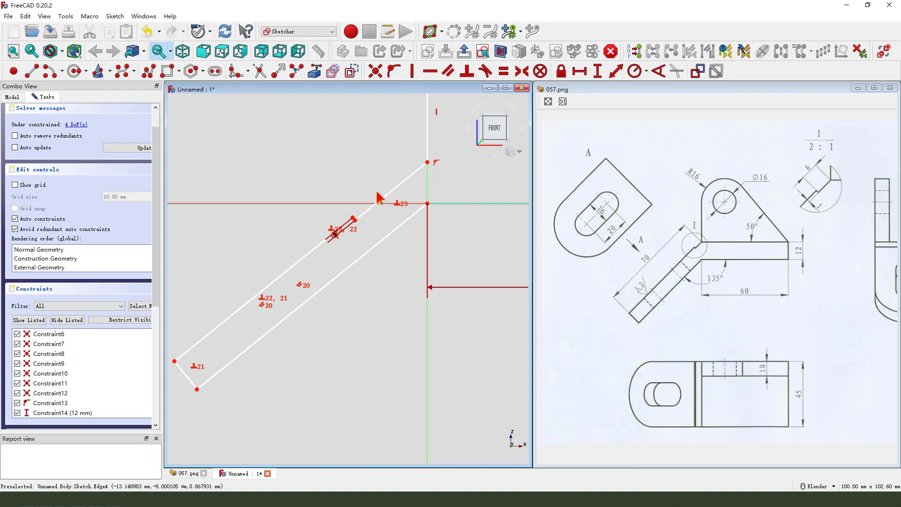
- Constrain the upper diagonal edge to 6 mm and move its dimension off the edge
click(392, 189)
click(616, 73)
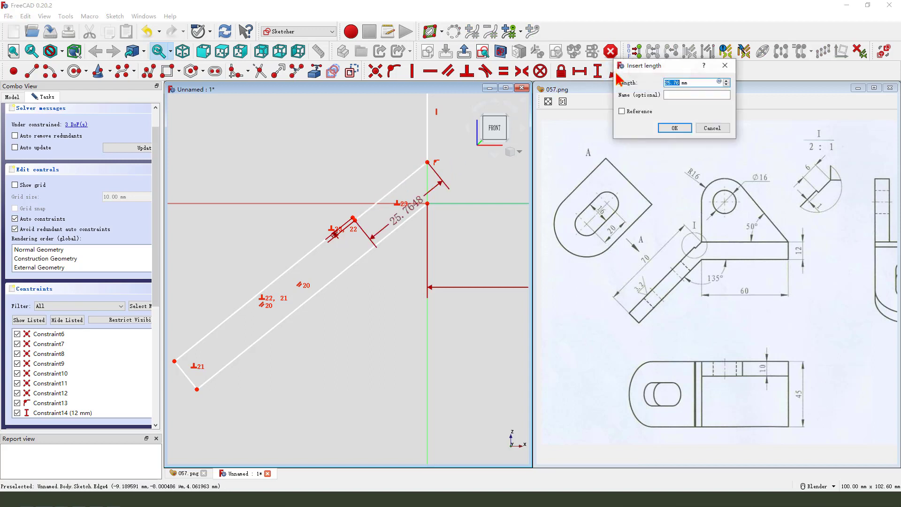
text(6)
key(Return)
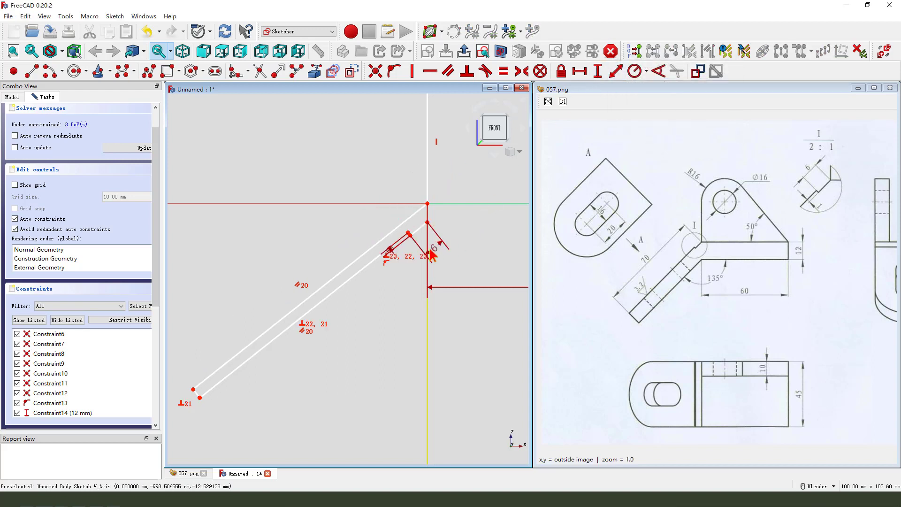
drag(429, 238, 386, 174)
scroll(413, 235, up, 1)
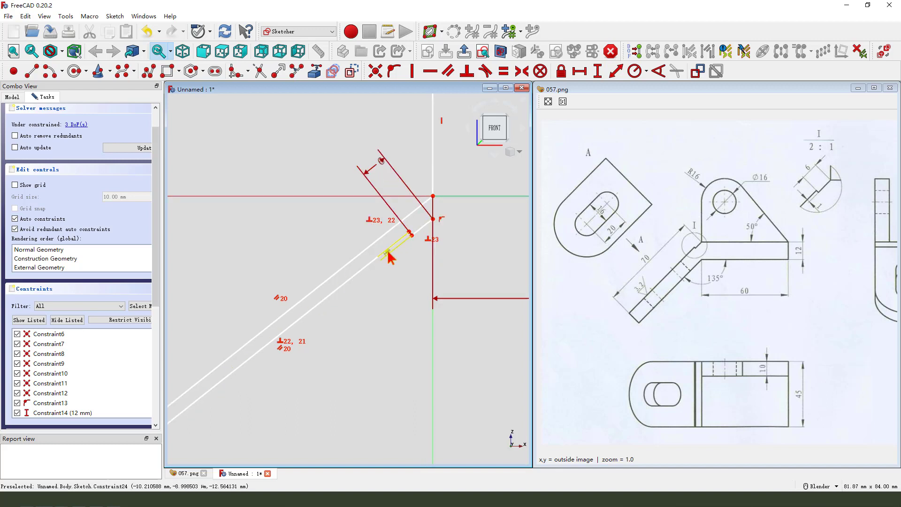
- Drag the short edge up to flatten the arm, then select the slanted line's endpoint and the horizontal edge's top vertex
mouse_move(425, 230)
mouse_down()
mouse_move(399, 206)
mouse_move(416, 197)
mouse_up()
scroll(434, 254, down, 2)
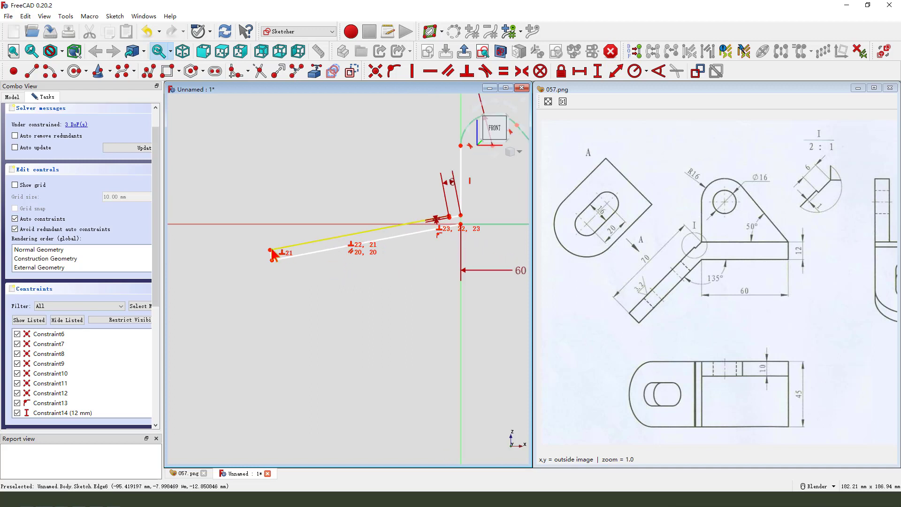
click(271, 251)
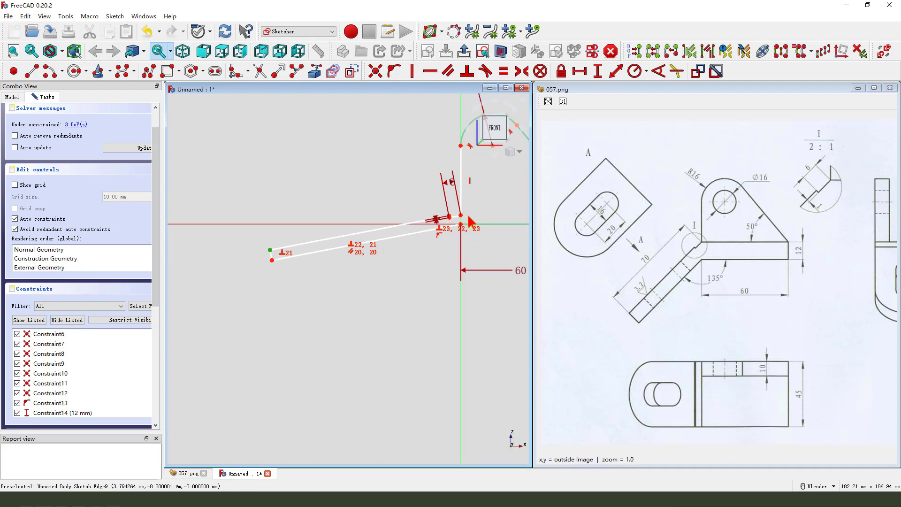
click(461, 216)
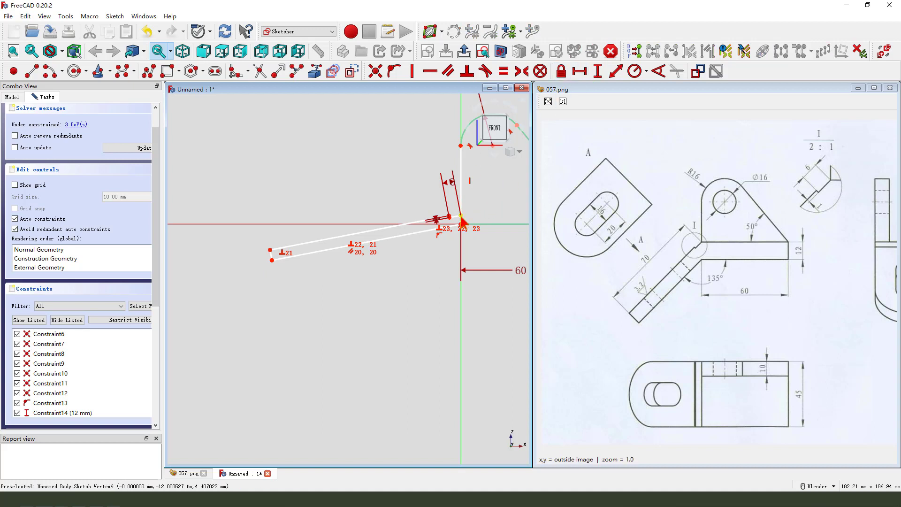
scroll(277, 253, up, 3)
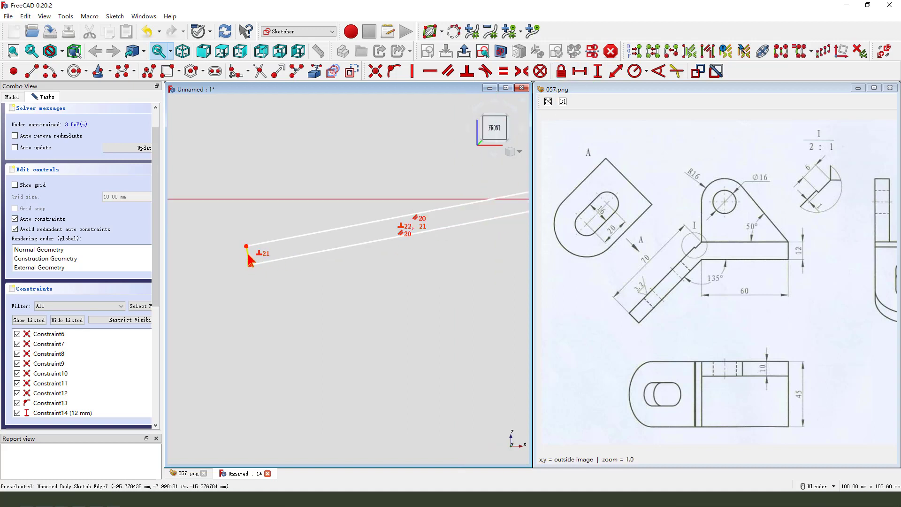
scroll(276, 280, down, 5)
- Set the slanted arm to 70 mm long at 135° to the horizontal base line
click(616, 71)
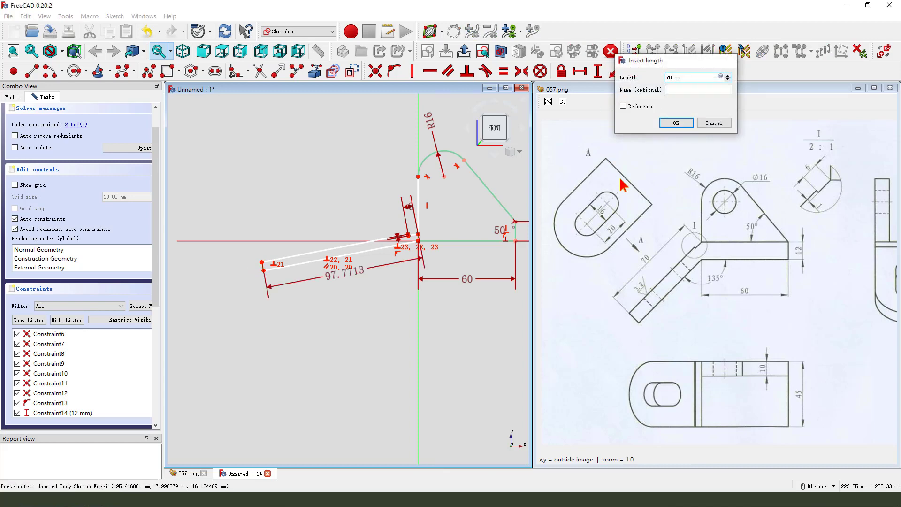
key(Return)
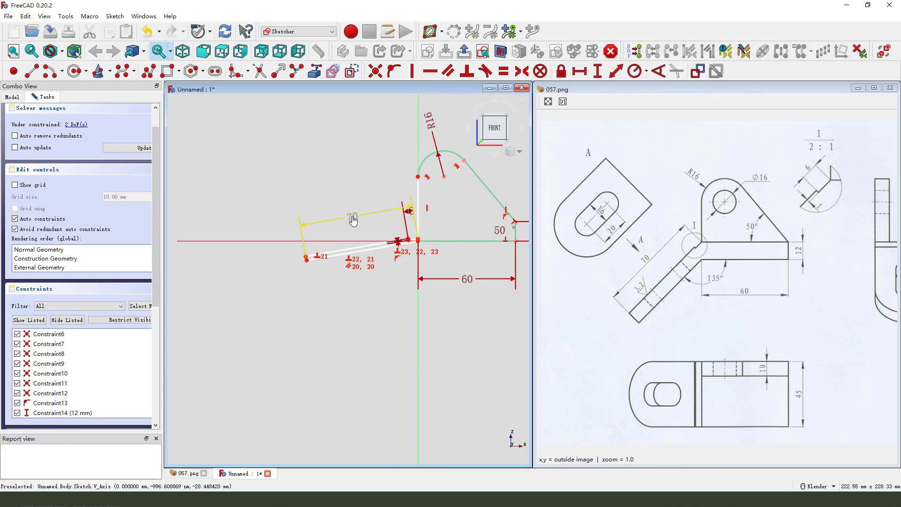
click(378, 253)
click(446, 244)
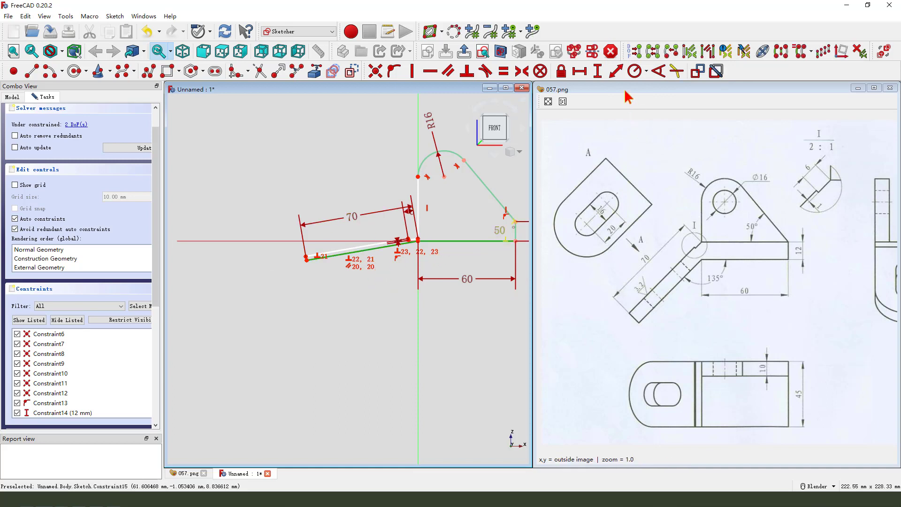
click(658, 71)
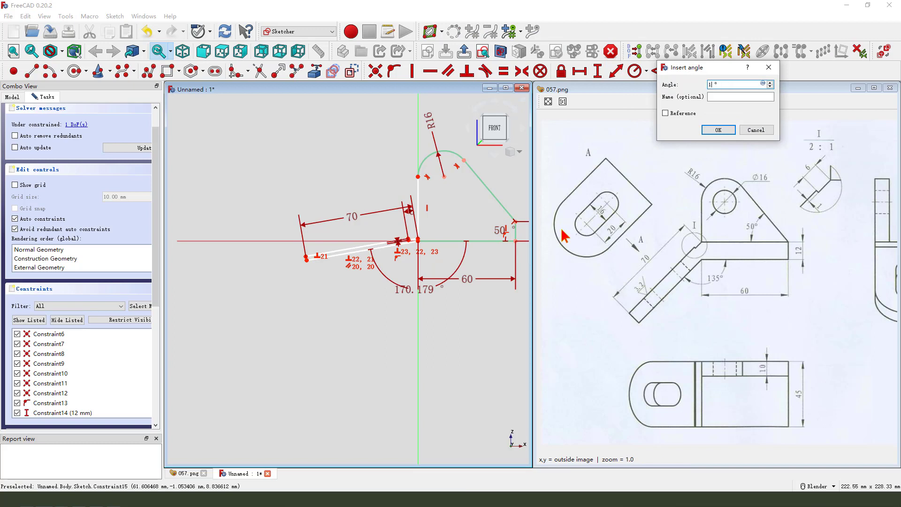
text(135)
key(Return)
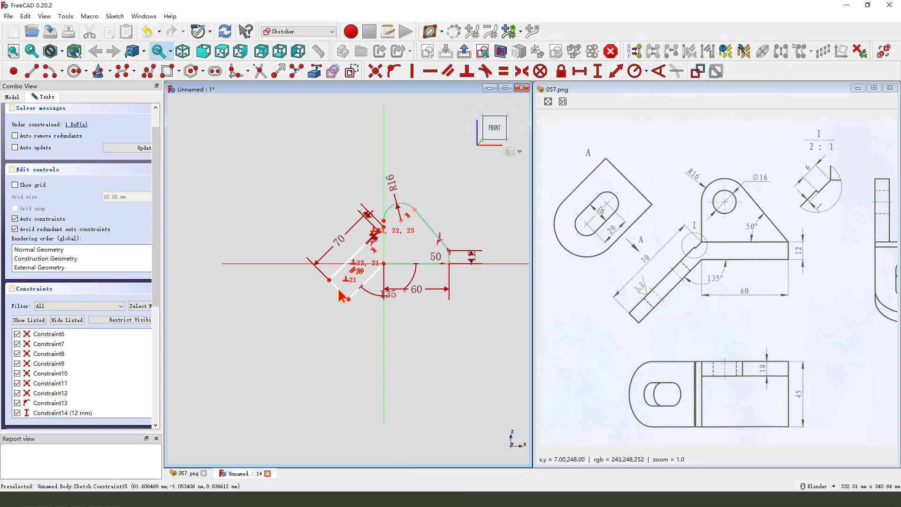
scroll(394, 263, up, 4)
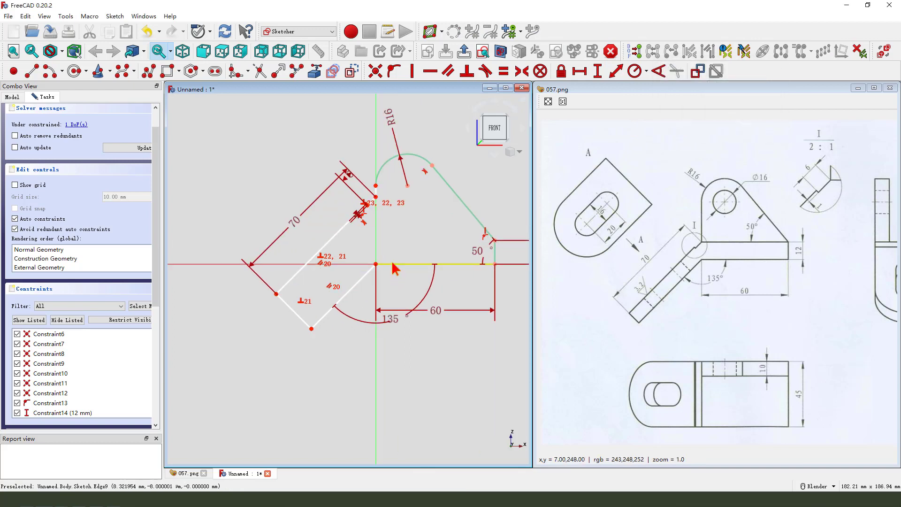
- Narrow the arm into a thin strip and mark the lug's base edge on the drawing
drag(341, 254, 328, 288)
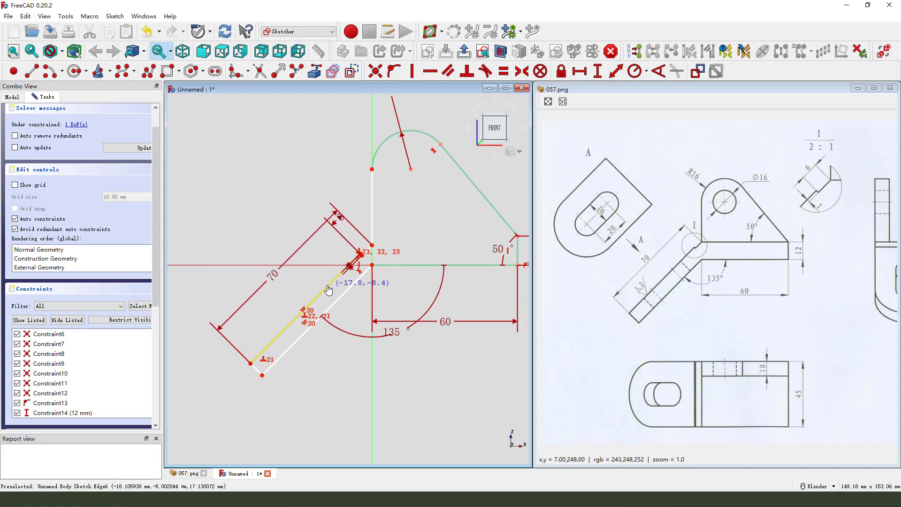
scroll(364, 269, down, 3)
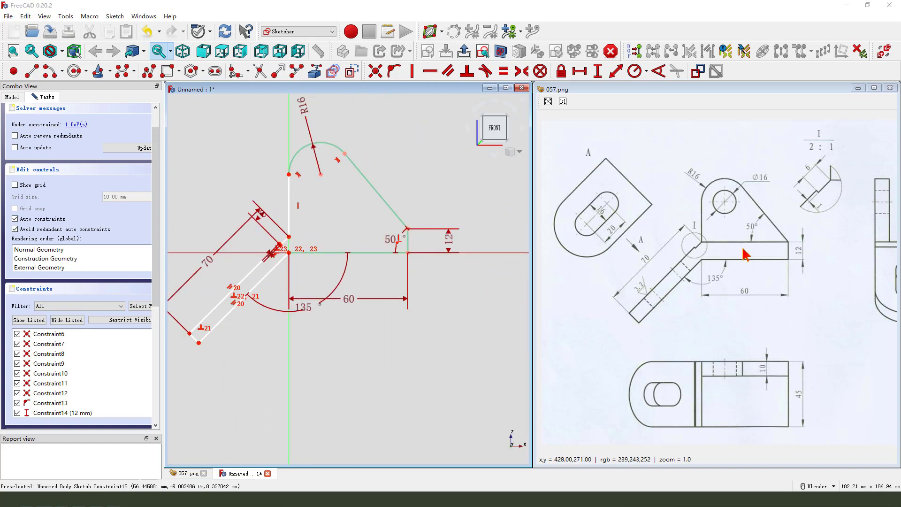
drag(698, 240, 746, 240)
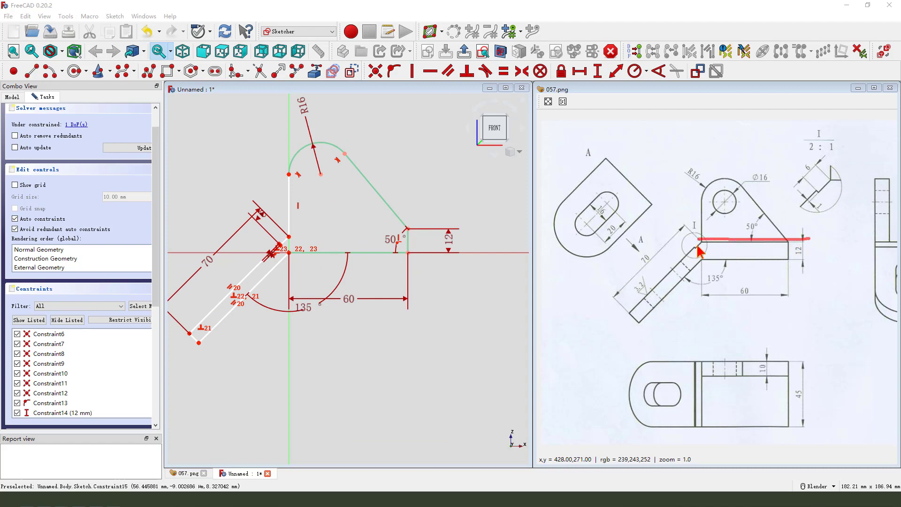
drag(708, 241, 809, 239)
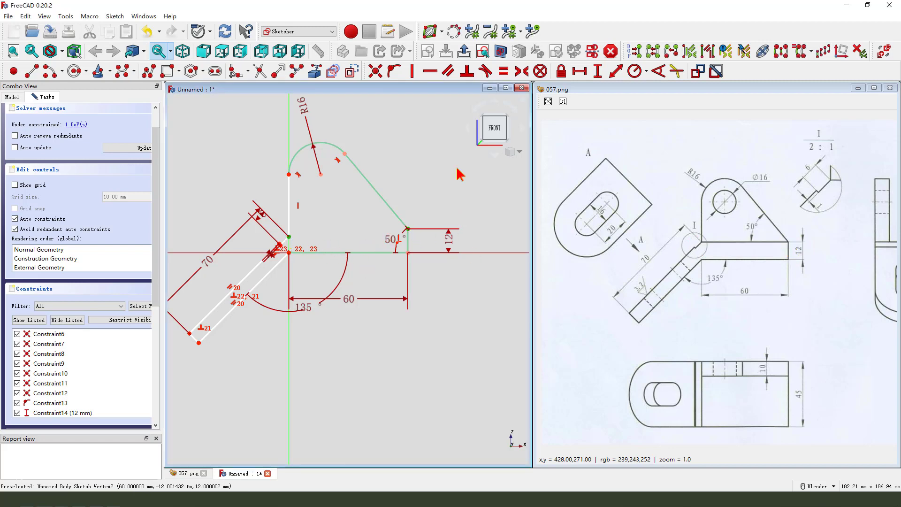
- Level the two selected vertices horizontally, move the 70 and 60 labels clear, and mark the Ø16 hole
click(429, 72)
scroll(356, 230, down, 2)
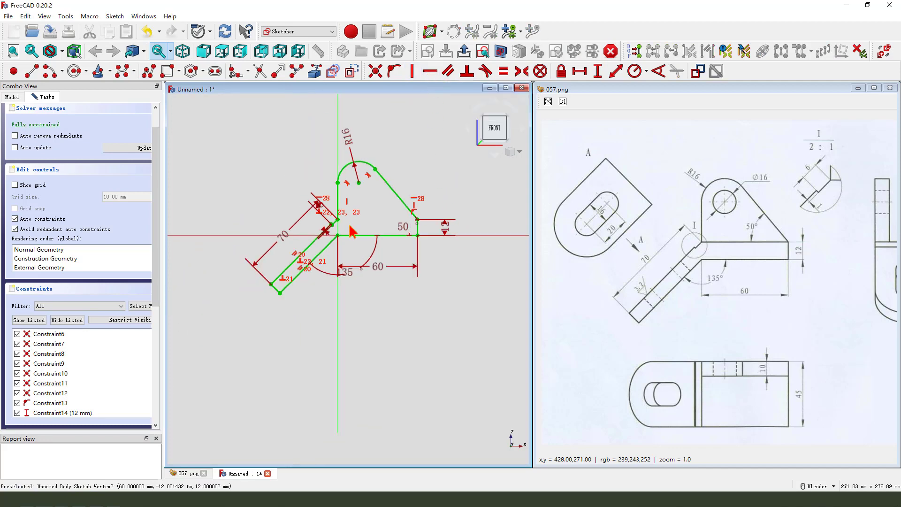
drag(281, 248, 265, 225)
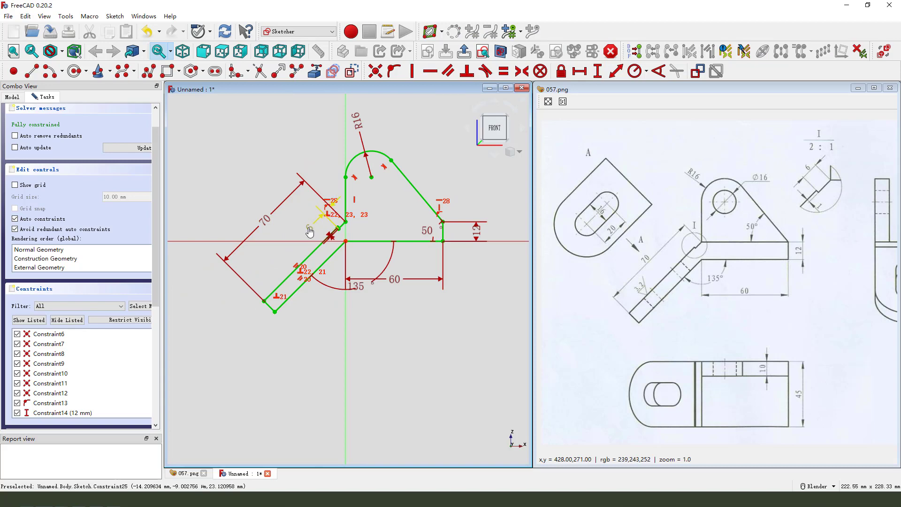
scroll(331, 237, up, 3)
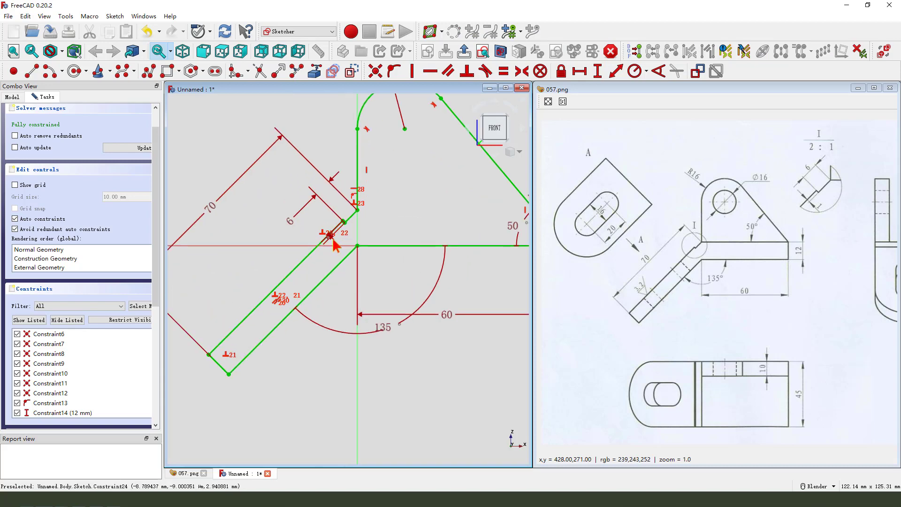
scroll(310, 234, down, 4)
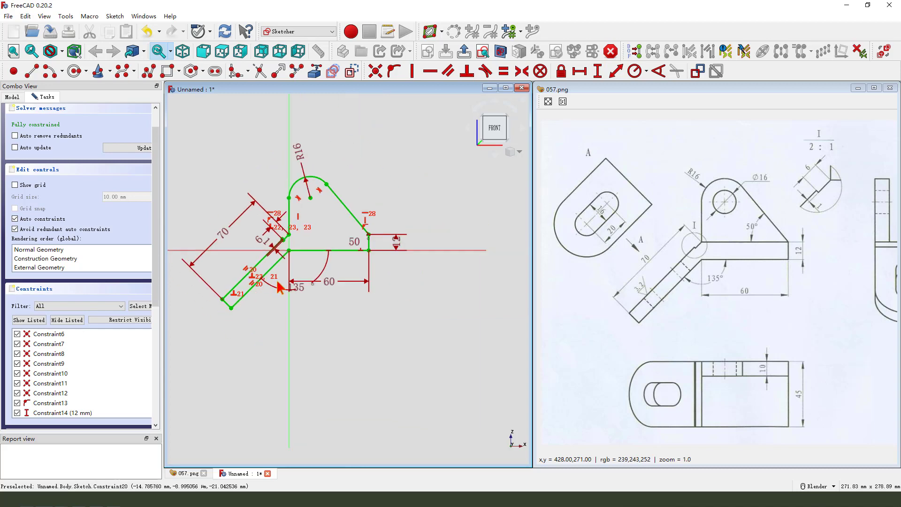
drag(333, 283, 326, 306)
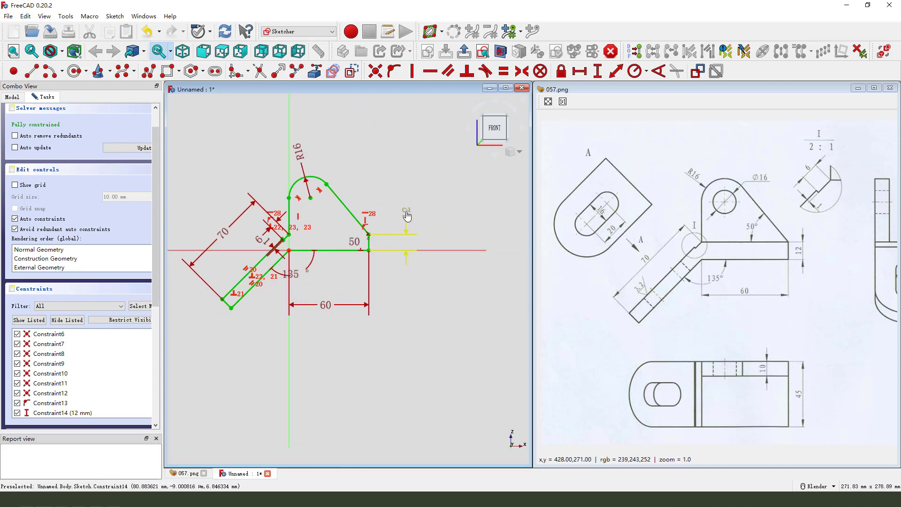
scroll(354, 183, up, 2)
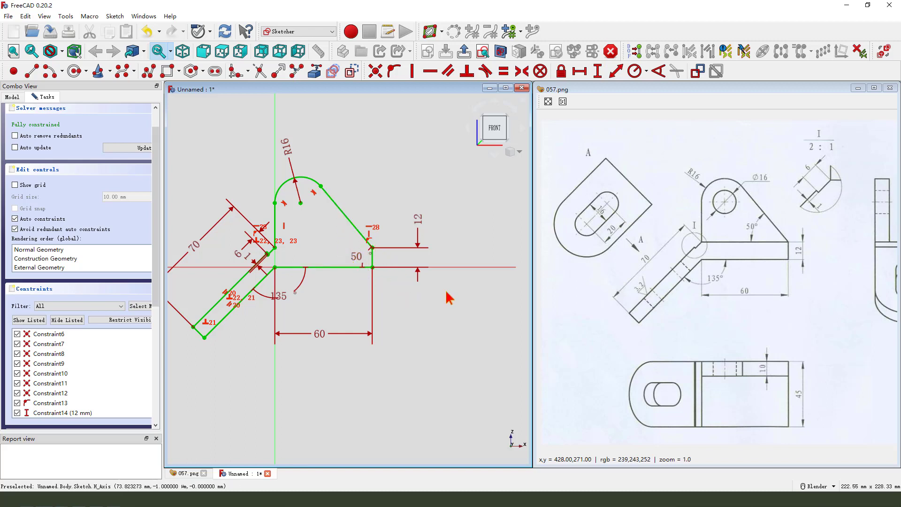
drag(771, 165, 741, 195)
mouse_move(746, 187)
mouse_down()
mouse_move(744, 205)
mouse_move(715, 203)
mouse_up()
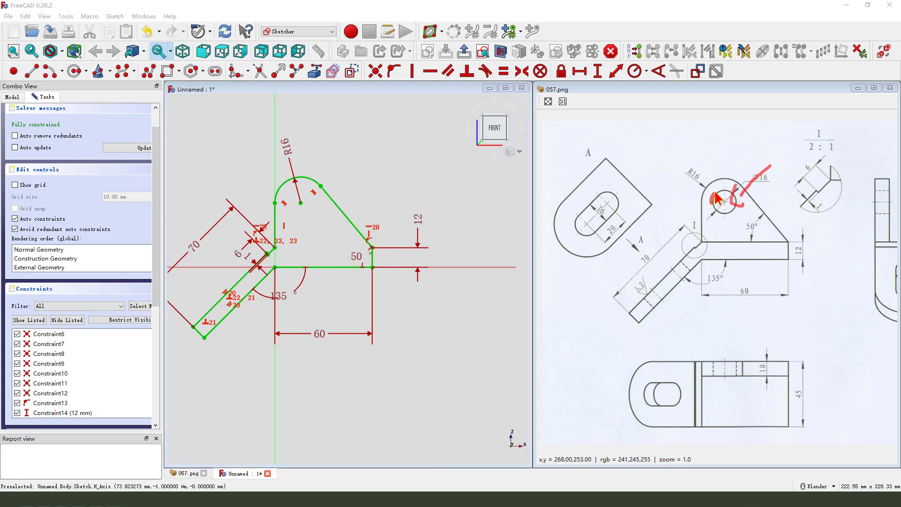
- Draw a circle centred on the R16 arc centre and constrain its diameter to 16 mm
key(Escape)
click(75, 71)
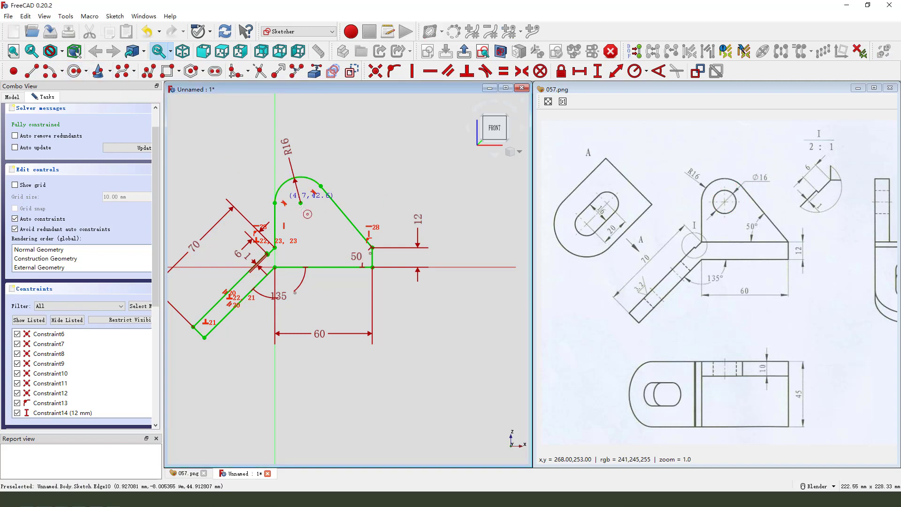
click(301, 202)
click(316, 207)
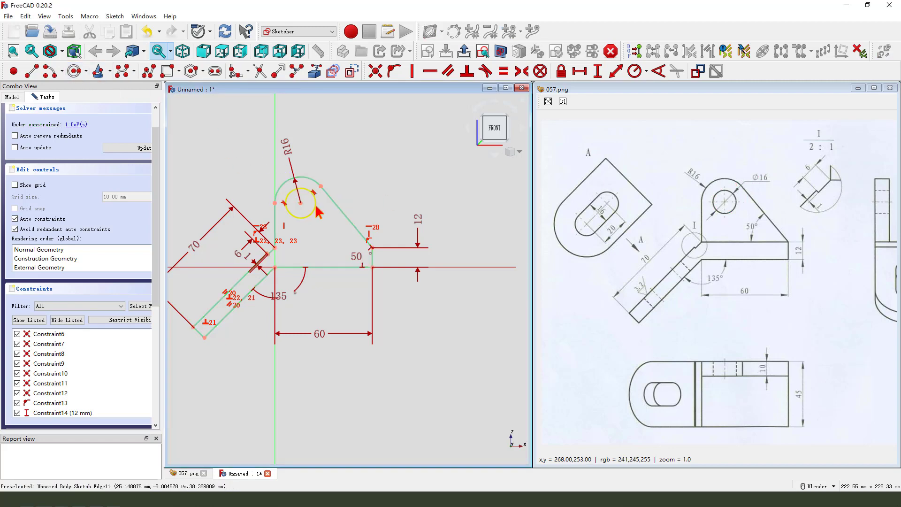
click(647, 71)
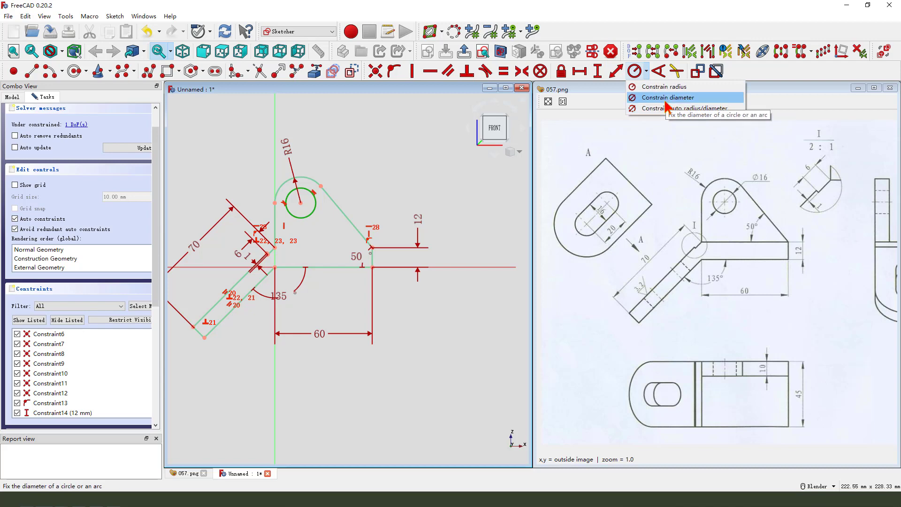
click(669, 99)
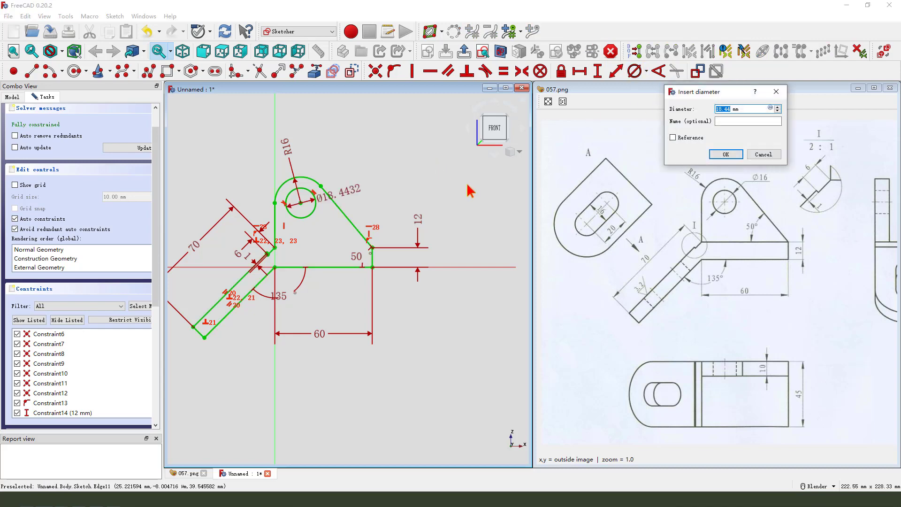
key(Return)
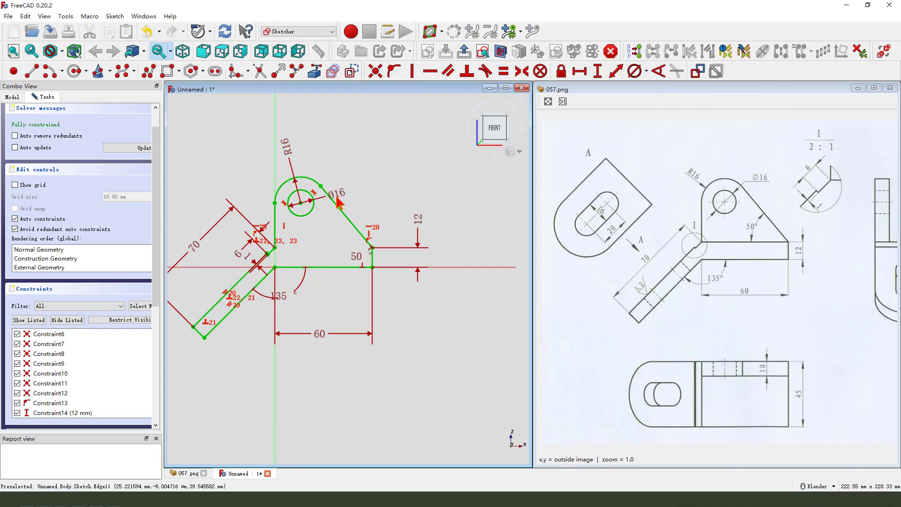
drag(338, 202, 364, 172)
scroll(364, 173, down, 2)
scroll(364, 228, up, 2)
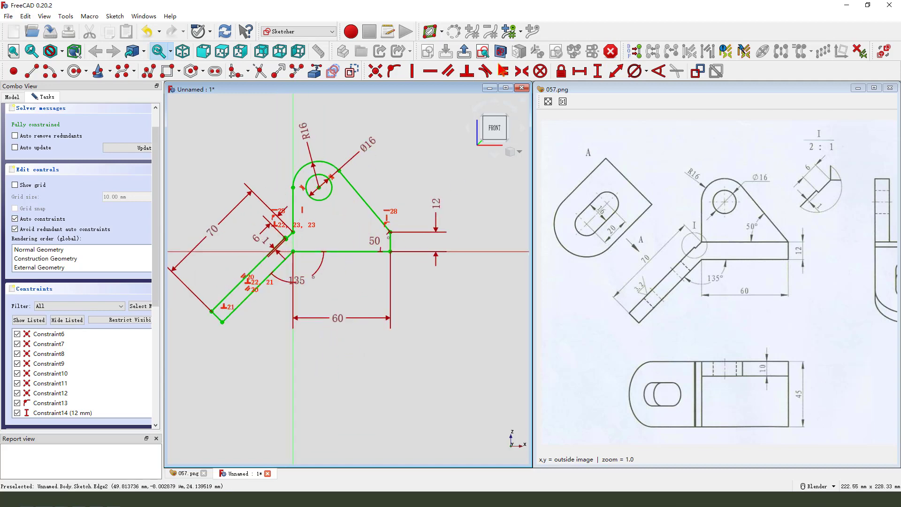
- Pad the bracket sketch 45 mm thick, symmetric to the sketch plane
click(464, 52)
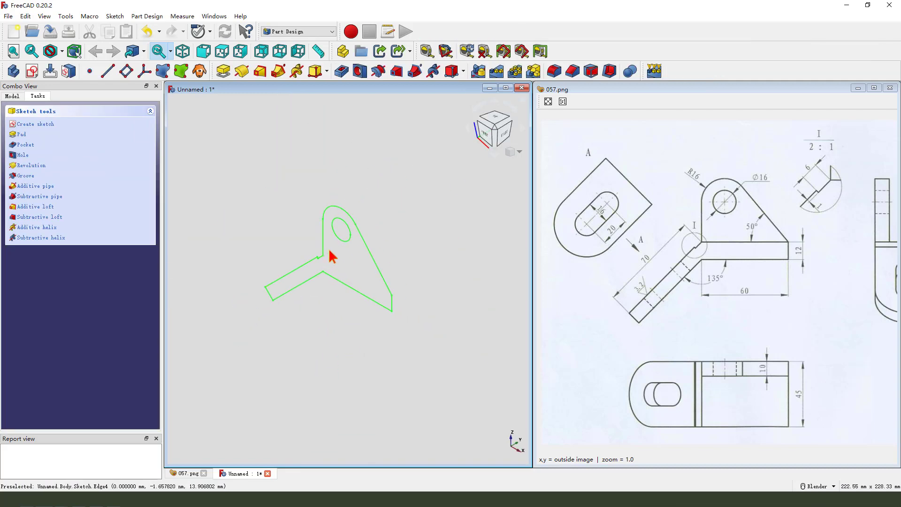
click(224, 71)
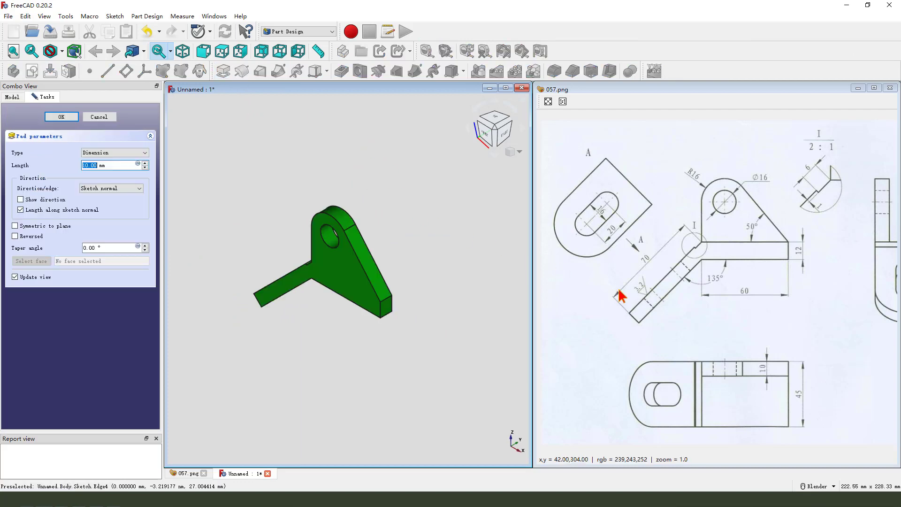
mouse_move(796, 406)
mouse_down()
mouse_move(823, 376)
mouse_move(791, 406)
mouse_move(825, 413)
mouse_up()
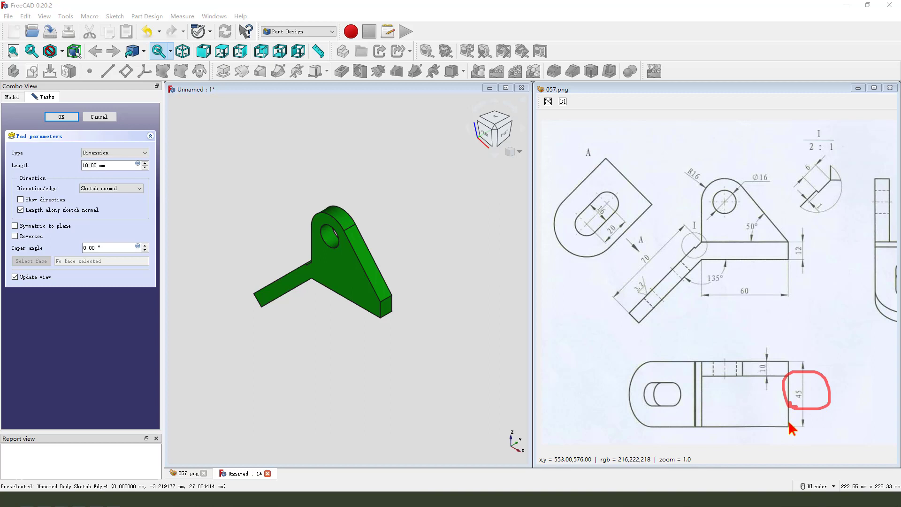
click(101, 166)
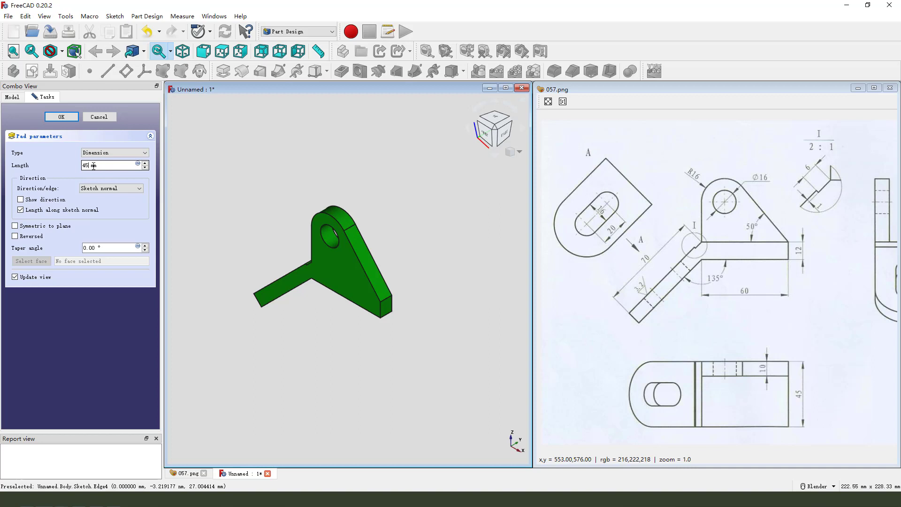
click(15, 226)
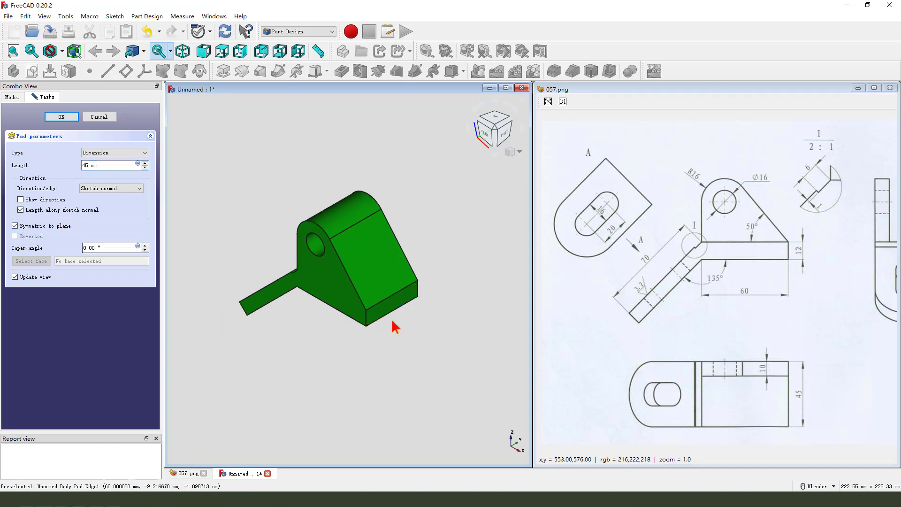
middle_drag(393, 325, 382, 342)
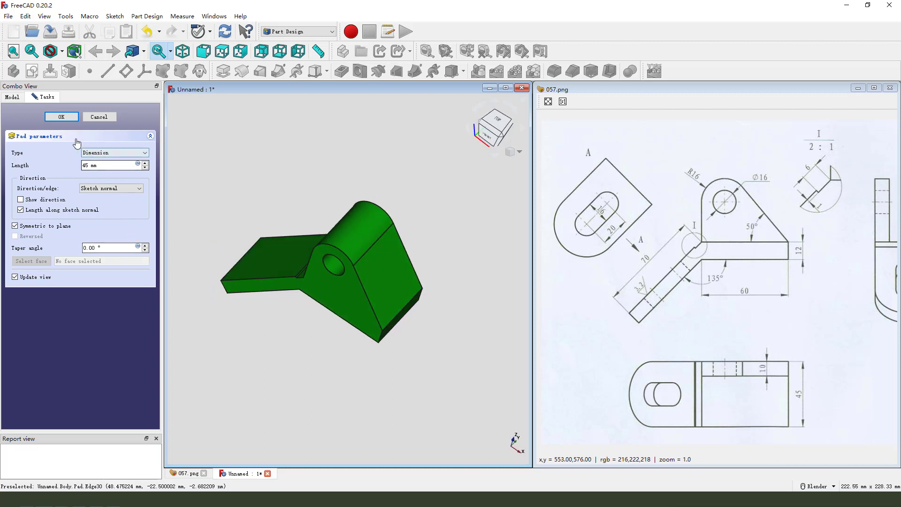
click(68, 118)
middle_drag(446, 354, 458, 322)
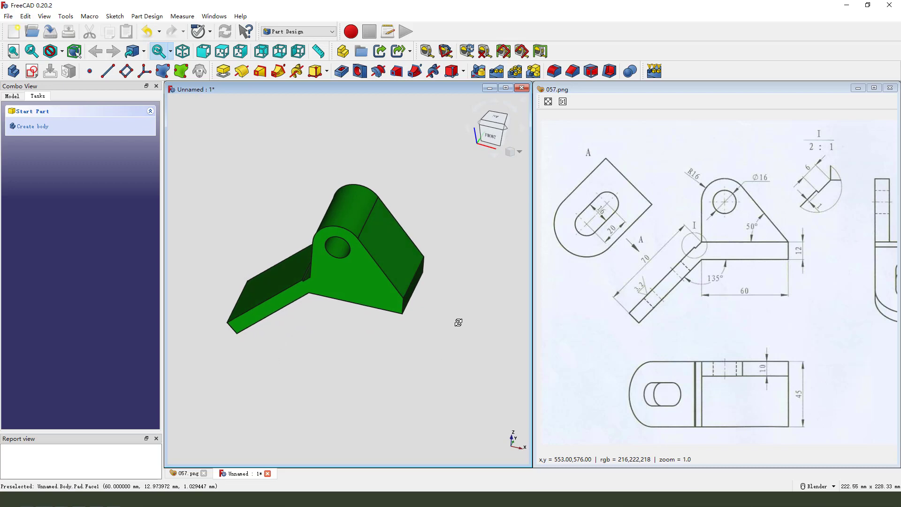
- Review the R16 lug on the drawing's side view, then start a new sketch
mouse_move(767, 262)
middle_down()
mouse_move(776, 284)
mouse_move(770, 277)
middle_up()
mouse_move(763, 167)
mouse_down()
mouse_move(763, 236)
mouse_move(821, 180)
mouse_move(799, 250)
mouse_move(772, 245)
mouse_up()
mouse_move(564, 195)
mouse_down()
mouse_move(581, 244)
mouse_move(568, 217)
mouse_up()
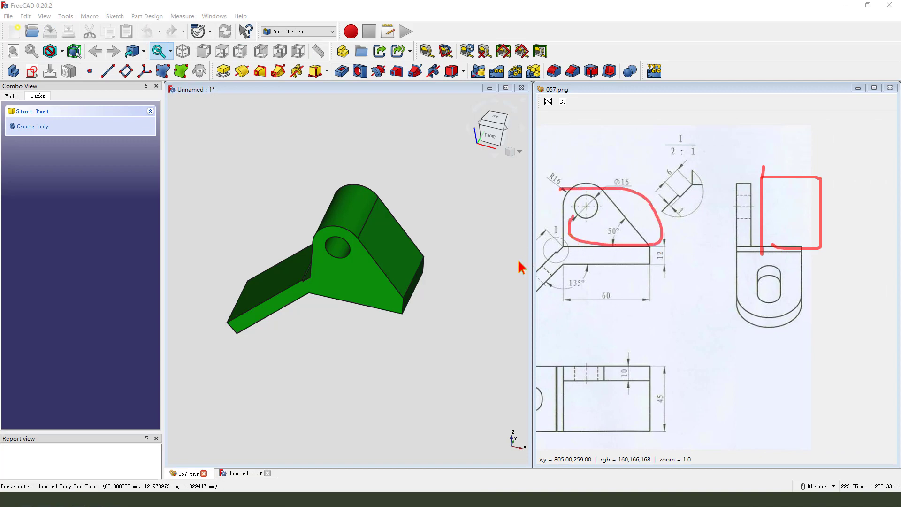
key(Escape)
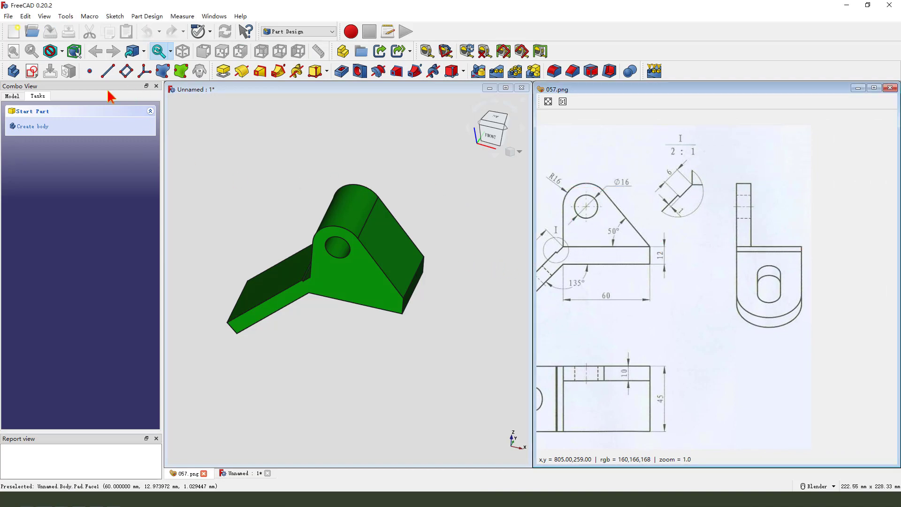
click(32, 71)
- Attach the sketch to the XZ plane and import the triangle's corner vertex as external geometry
click(302, 202)
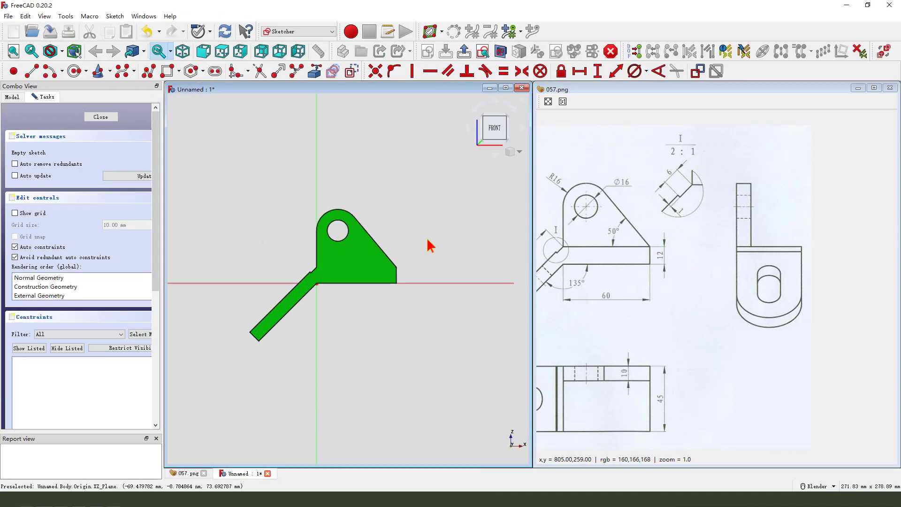
scroll(458, 266, up, 1)
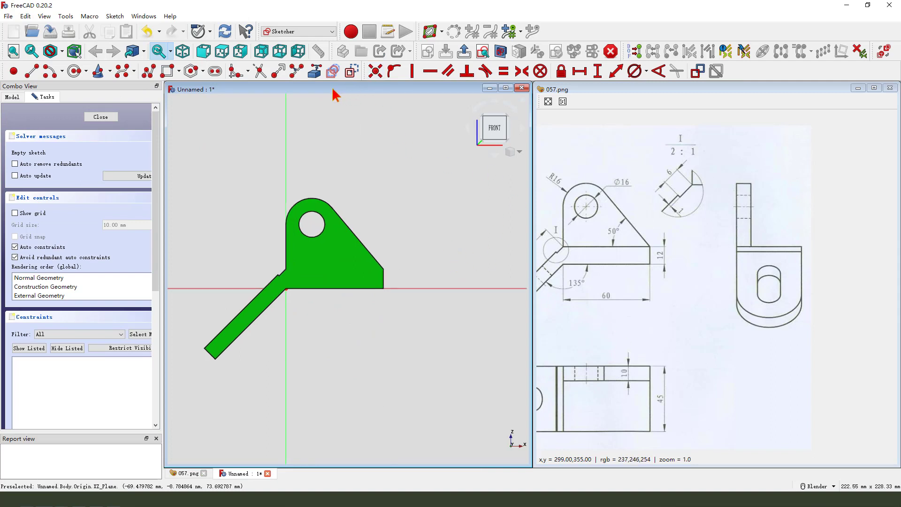
click(314, 72)
scroll(384, 269, up, 1)
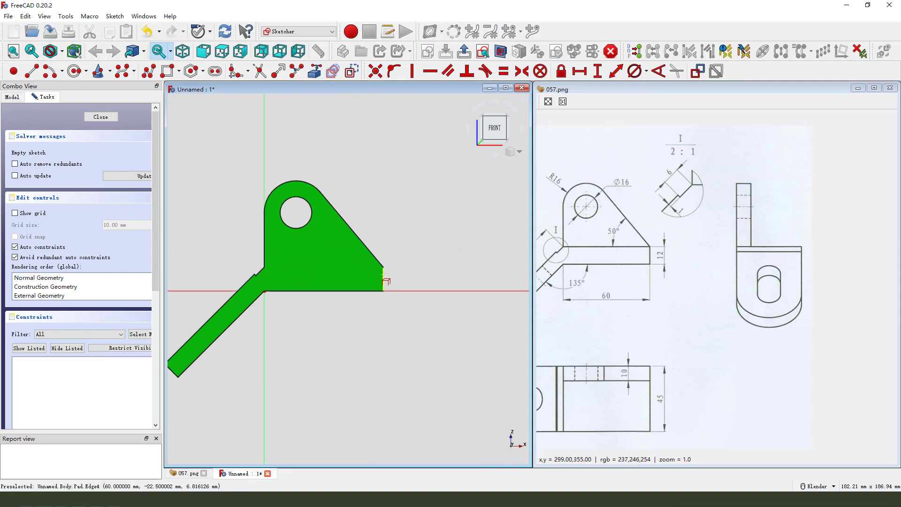
click(384, 269)
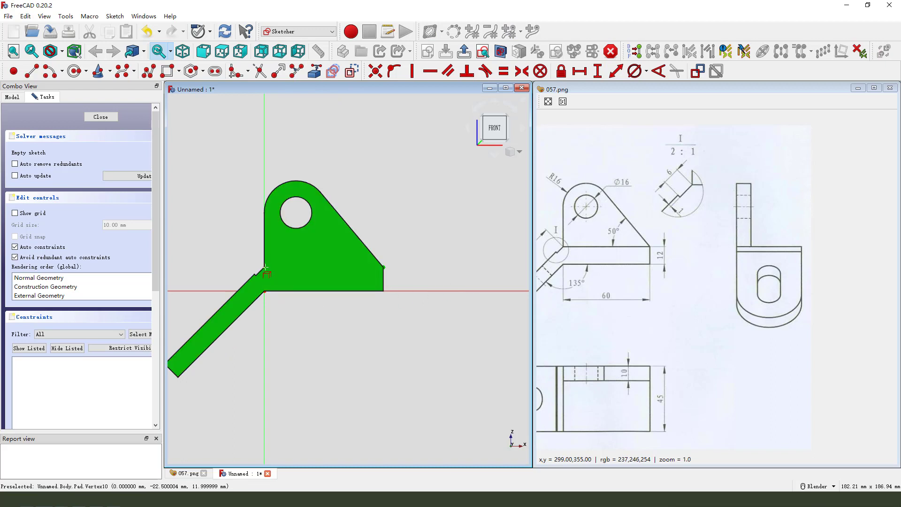
- Draw a rectangle from that corner and make its top and right edges equal
click(181, 71)
click(384, 268)
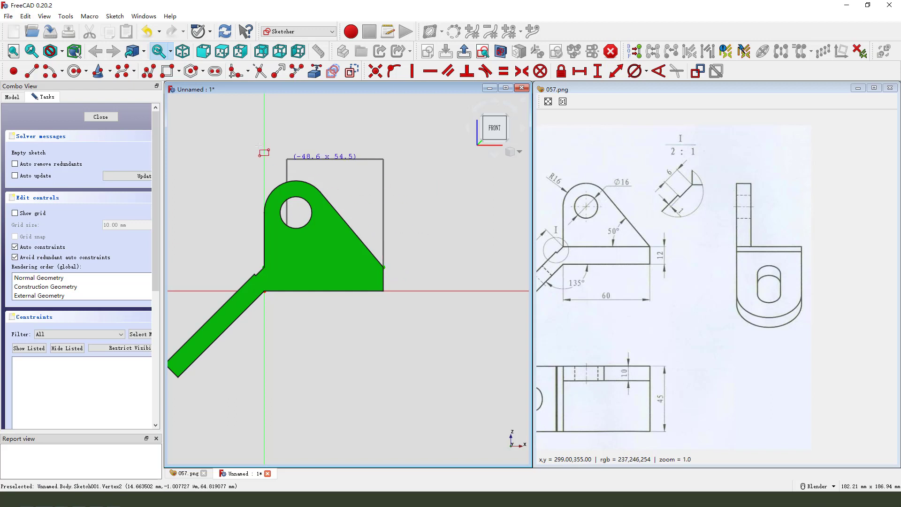
click(221, 124)
click(383, 141)
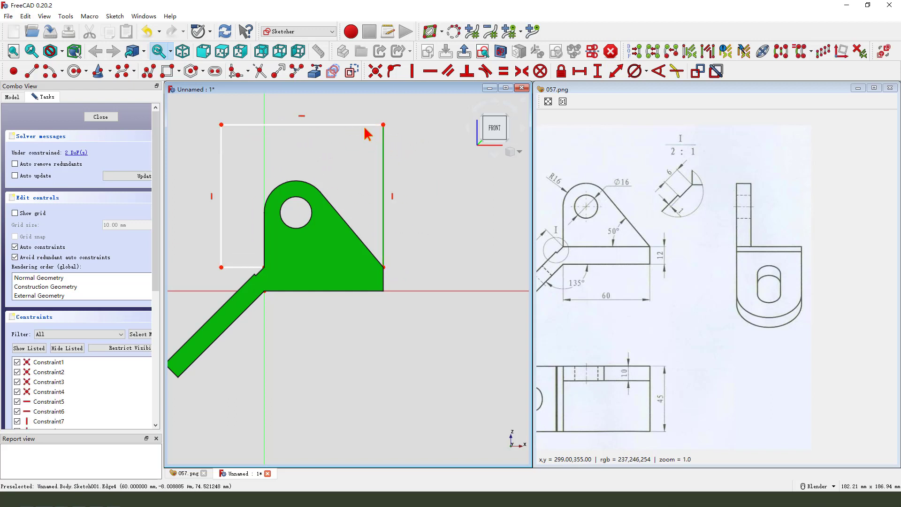
click(368, 125)
click(503, 72)
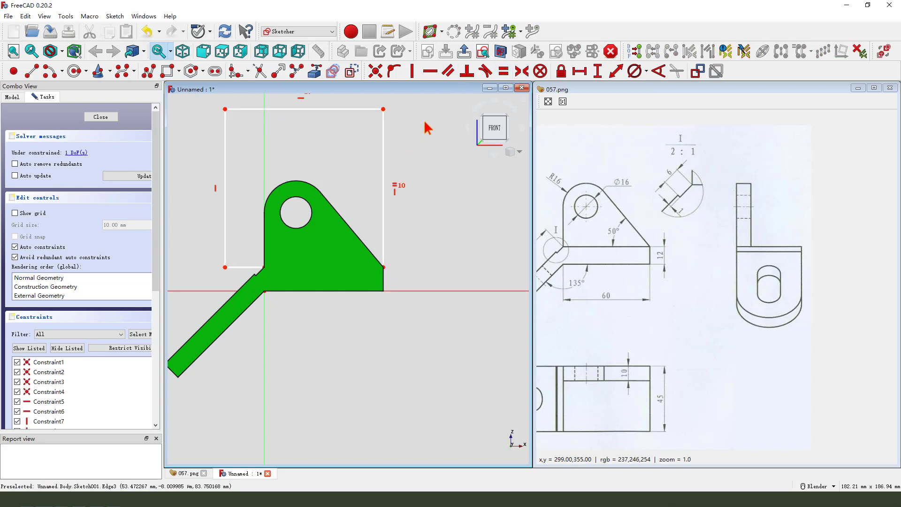
- Constrain the right edge to 79.71 mm tall and close the sketch
click(383, 141)
click(598, 71)
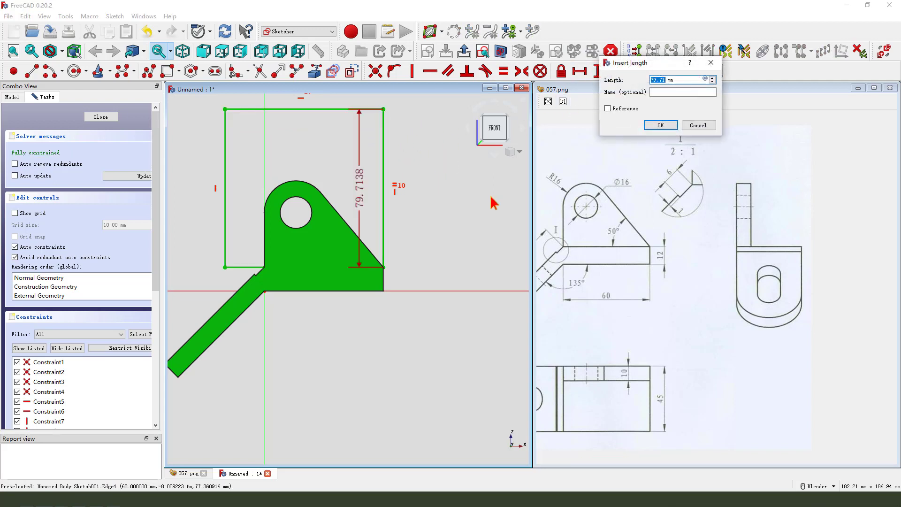
click(669, 127)
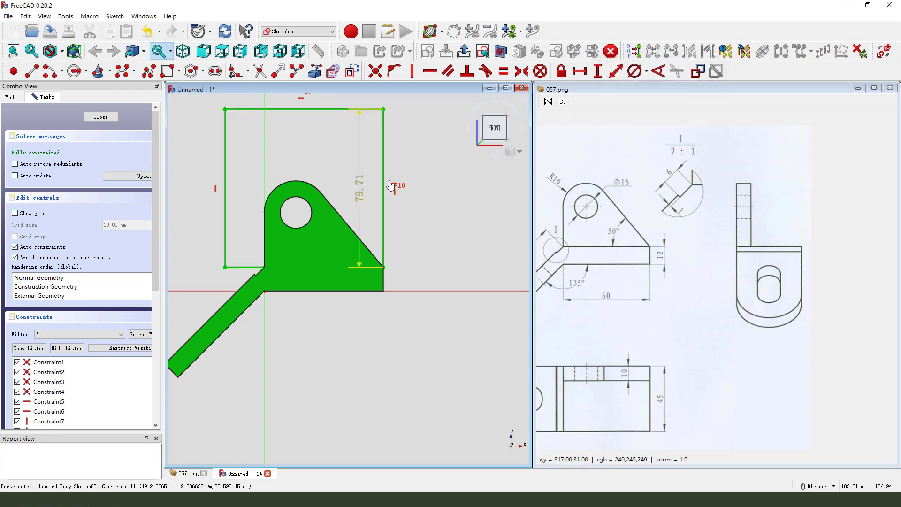
scroll(398, 237, down, 3)
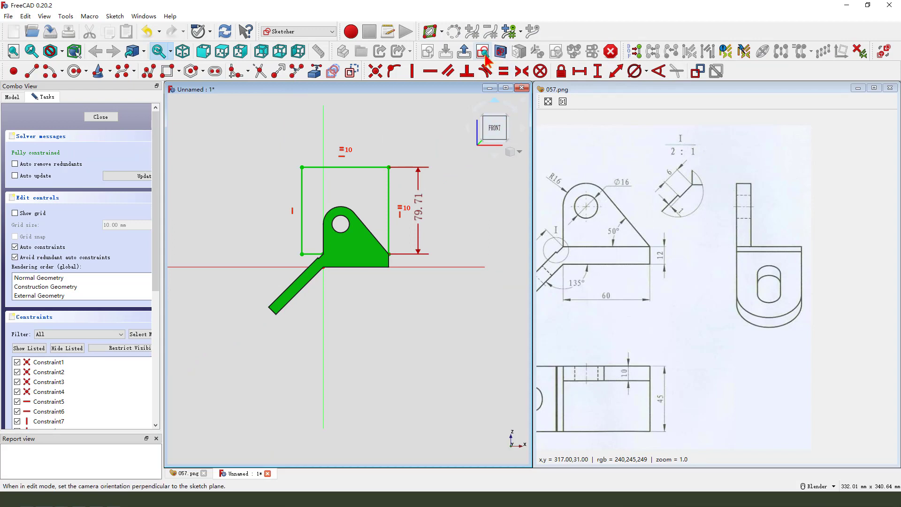
click(464, 51)
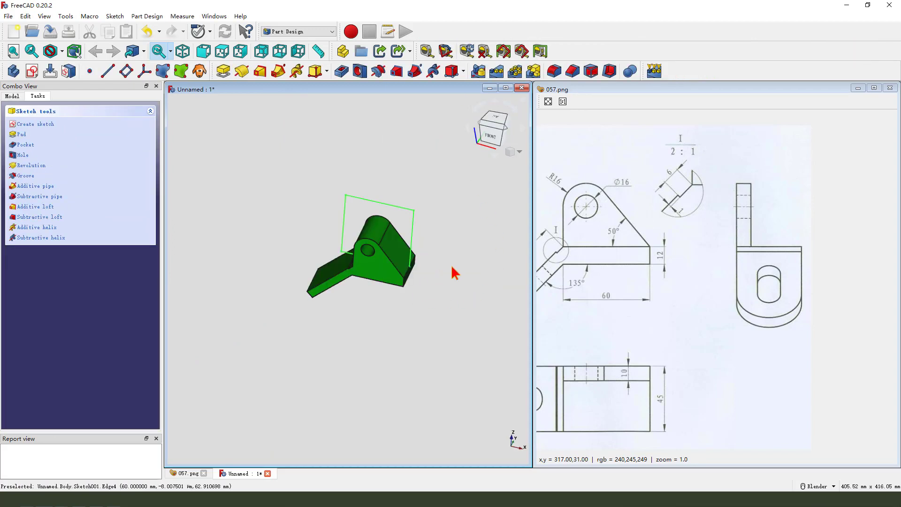
- Pocket the square sketch as Two dimensions, 60 mm deep, reversed
middle_drag(453, 272, 435, 281)
scroll(432, 280, up, 2)
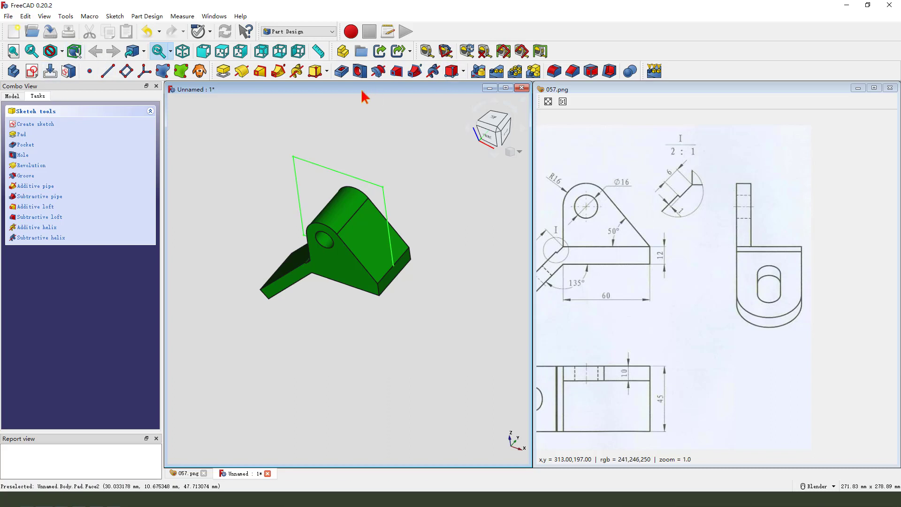
click(341, 71)
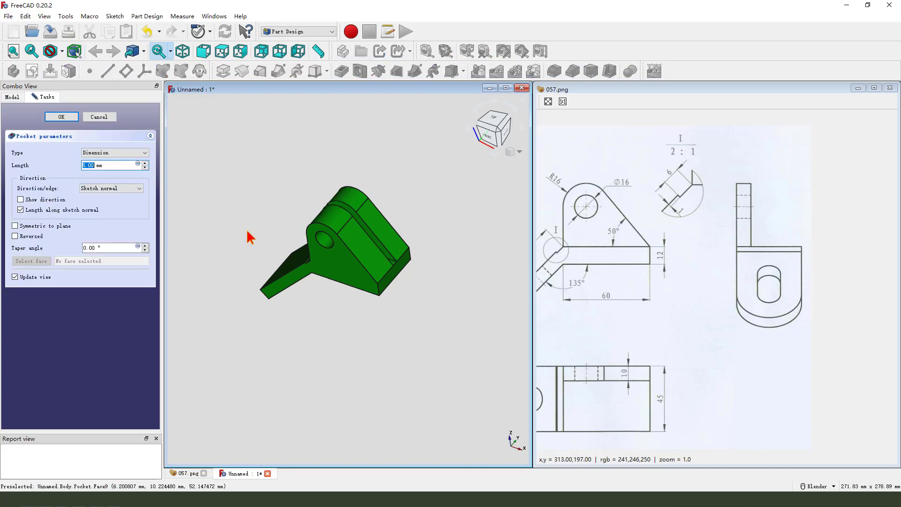
click(103, 153)
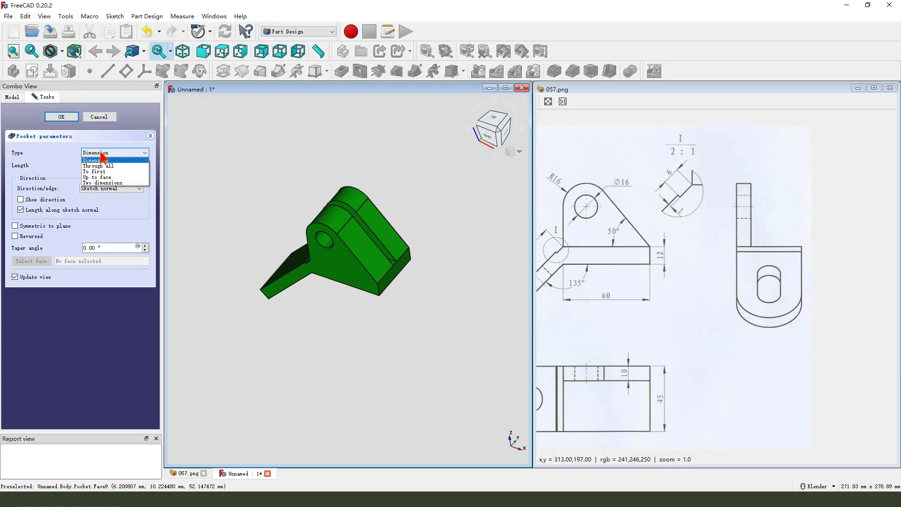
click(103, 184)
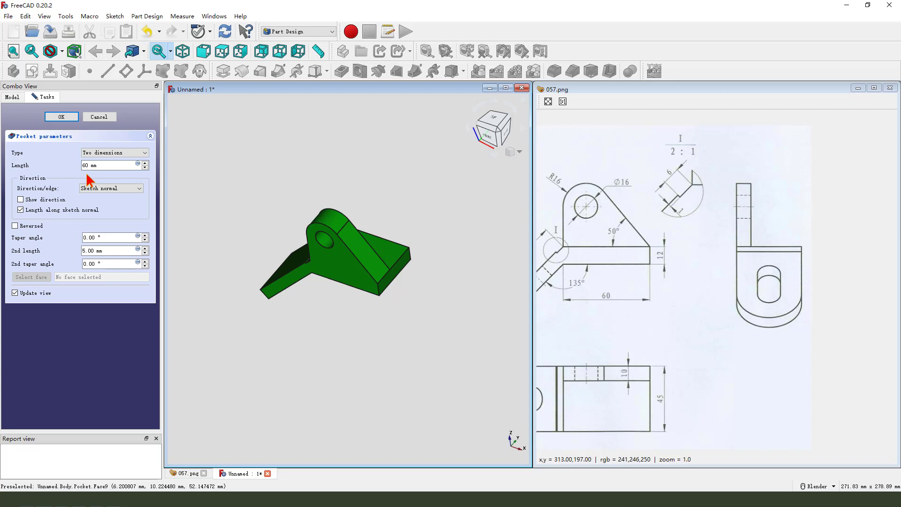
click(15, 226)
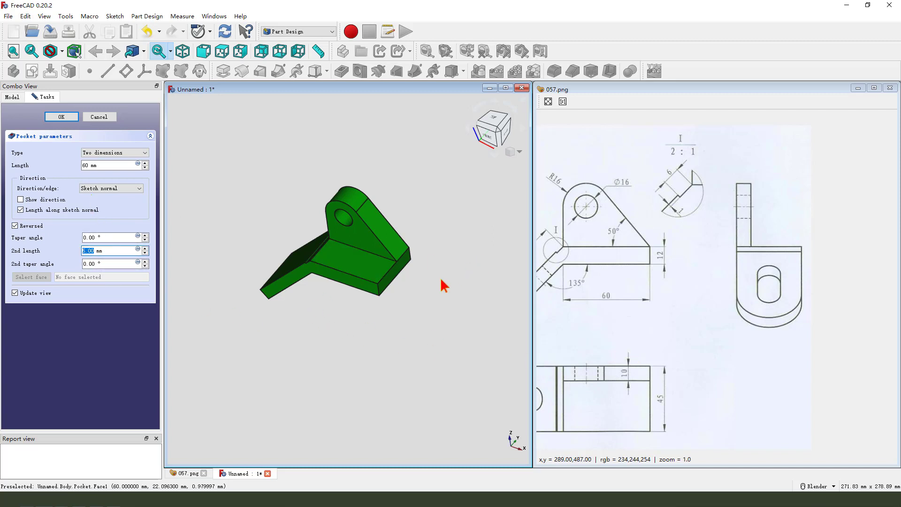
- On the reference drawing, mark the mid-line and 45 height, noting half of it as 22.5
click(636, 269)
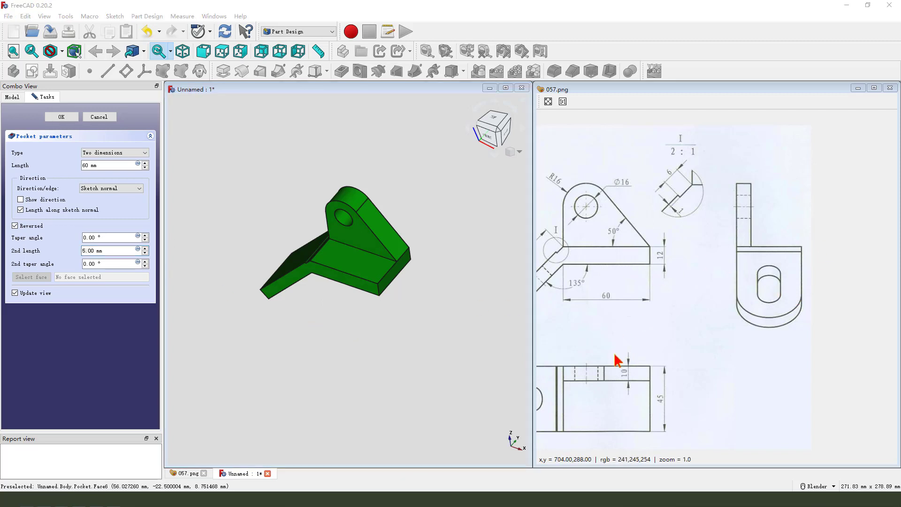
drag(553, 400, 713, 402)
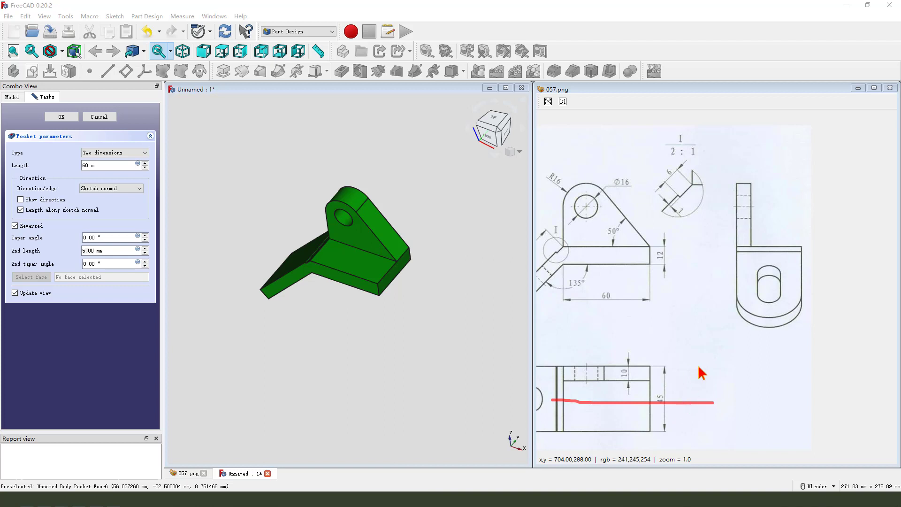
drag(659, 407, 669, 413)
drag(687, 367, 701, 380)
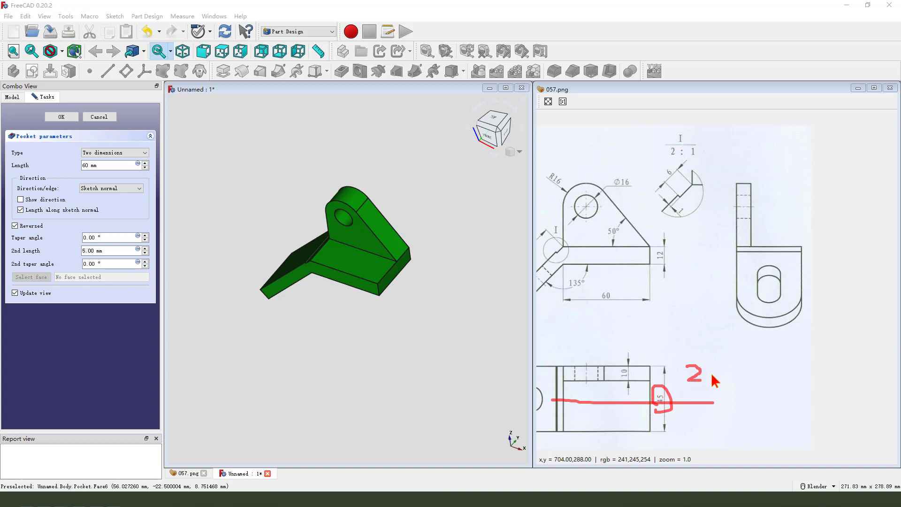
drag(702, 370, 724, 392)
mouse_move(745, 354)
mouse_down()
mouse_move(787, 361)
mouse_move(797, 389)
mouse_move(805, 387)
mouse_move(800, 413)
mouse_move(833, 416)
mouse_up()
- Work out 12.5 on the drawing and enter it as the pocket's second length
drag(689, 397, 884, 451)
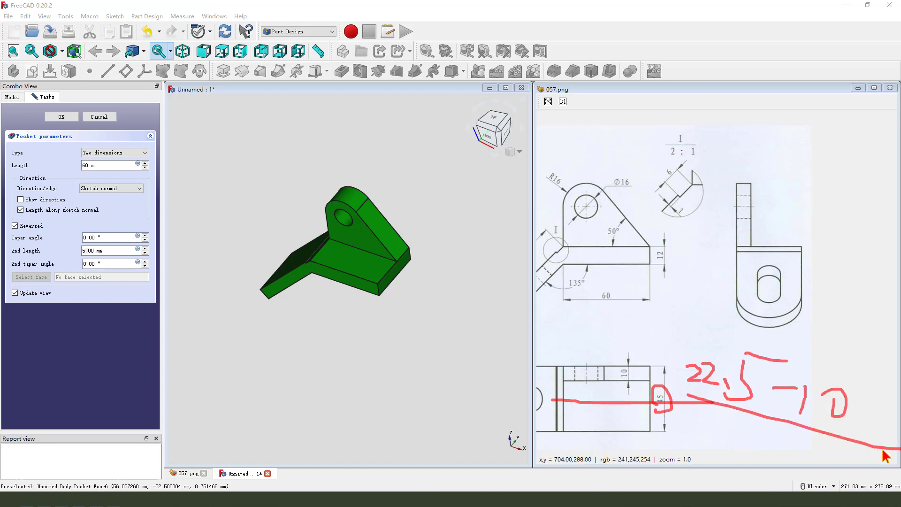
mouse_move(703, 430)
mouse_down()
mouse_move(700, 451)
mouse_move(745, 452)
mouse_move(762, 464)
mouse_move(799, 443)
mouse_up()
click(753, 450)
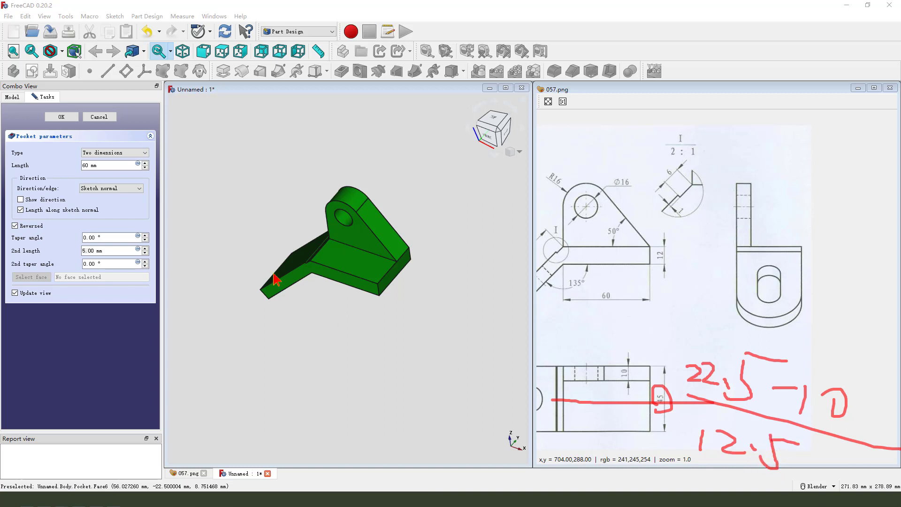
double_click(95, 251)
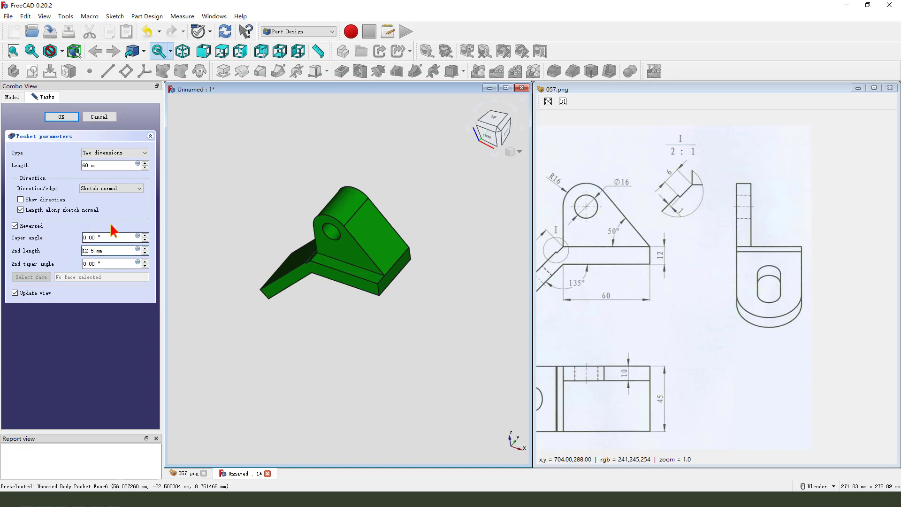
middle_drag(318, 276, 470, 316)
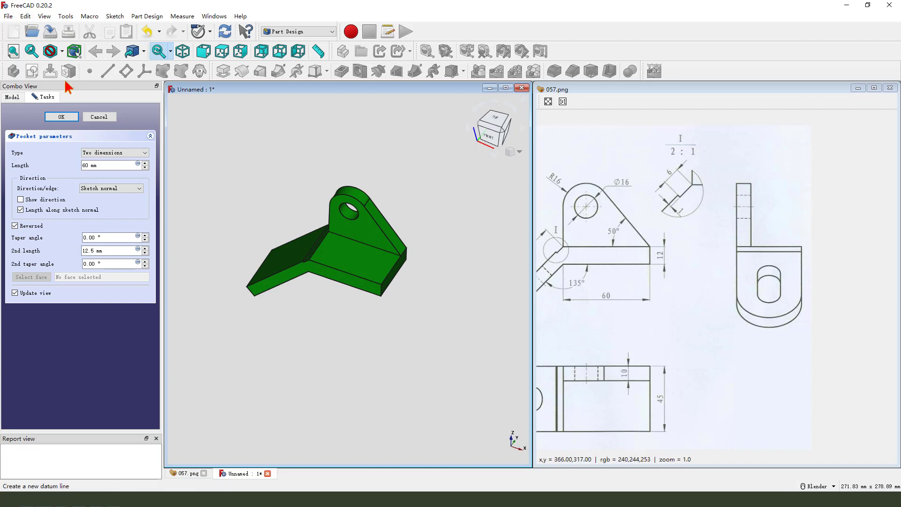
- Apply the pocket and orbit to inspect the trimmed lug
click(62, 117)
middle_drag(370, 240, 401, 240)
mouse_move(350, 347)
middle_down()
mouse_move(421, 337)
mouse_move(376, 334)
middle_up()
- Pan the reference drawing to view A and trace the rounded arm end
mouse_move(552, 337)
middle_down()
mouse_move(592, 319)
mouse_move(718, 298)
middle_up()
middle_drag(686, 322, 656, 364)
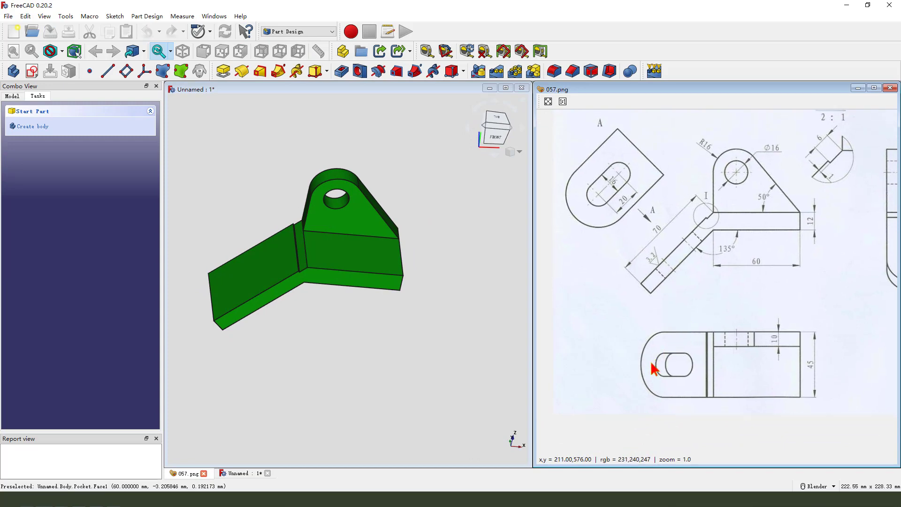
mouse_move(579, 169)
mouse_down()
mouse_move(568, 202)
mouse_move(585, 225)
mouse_move(621, 221)
mouse_up()
mouse_move(575, 165)
mouse_down()
mouse_move(545, 207)
mouse_move(555, 238)
mouse_move(615, 239)
mouse_move(621, 220)
mouse_up()
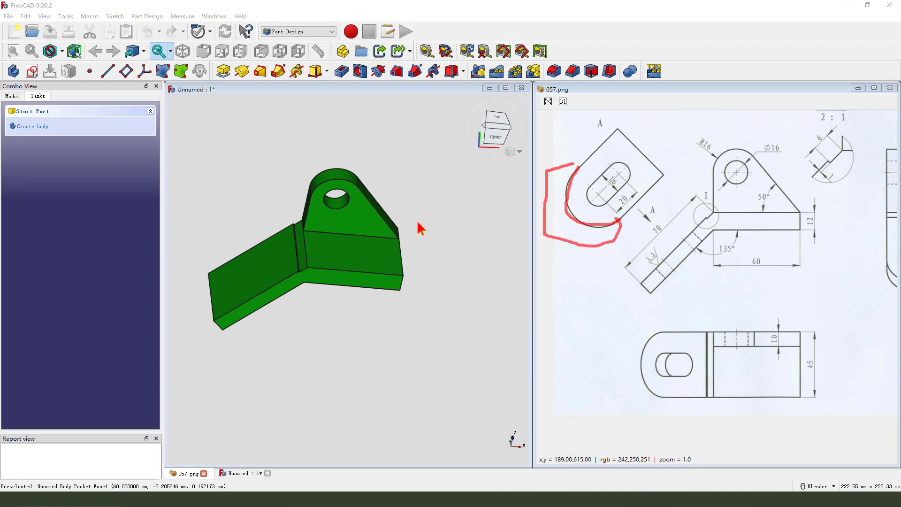
key(Escape)
- Select an edge at the arm's end and note the fillet as the next feature
mouse_move(292, 298)
middle_down()
mouse_move(358, 302)
mouse_move(261, 322)
mouse_move(288, 310)
middle_up()
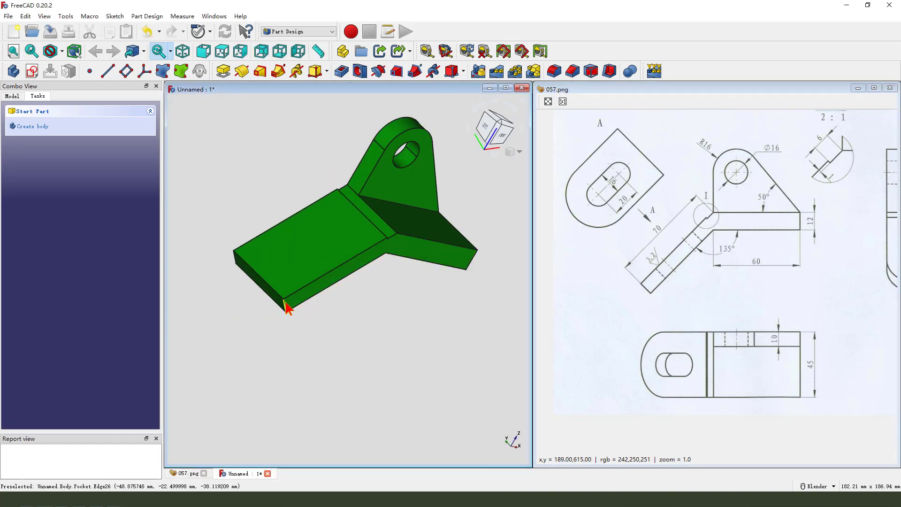
click(288, 310)
mouse_move(551, 87)
mouse_down()
mouse_move(559, 96)
mouse_move(541, 109)
mouse_move(550, 84)
mouse_up()
key(Escape)
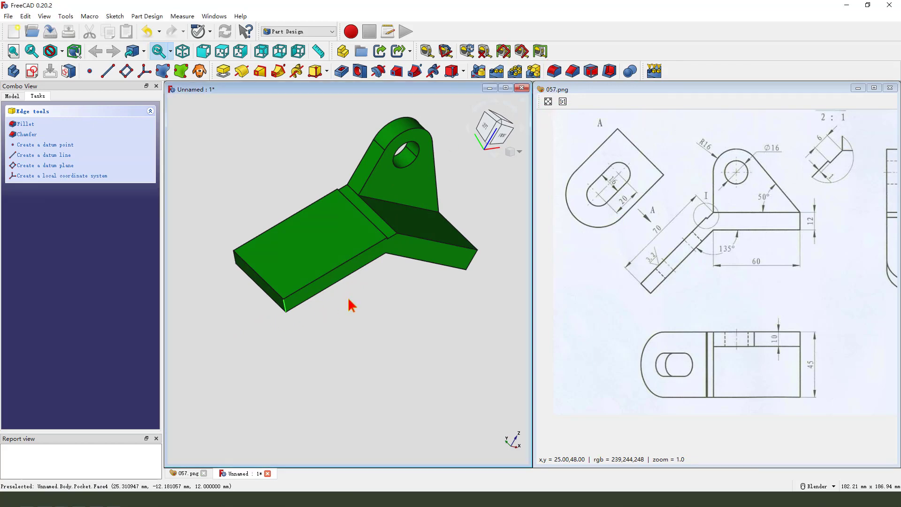
- Start a sketch on the arm's top face and add its end edge as external geometry
click(271, 312)
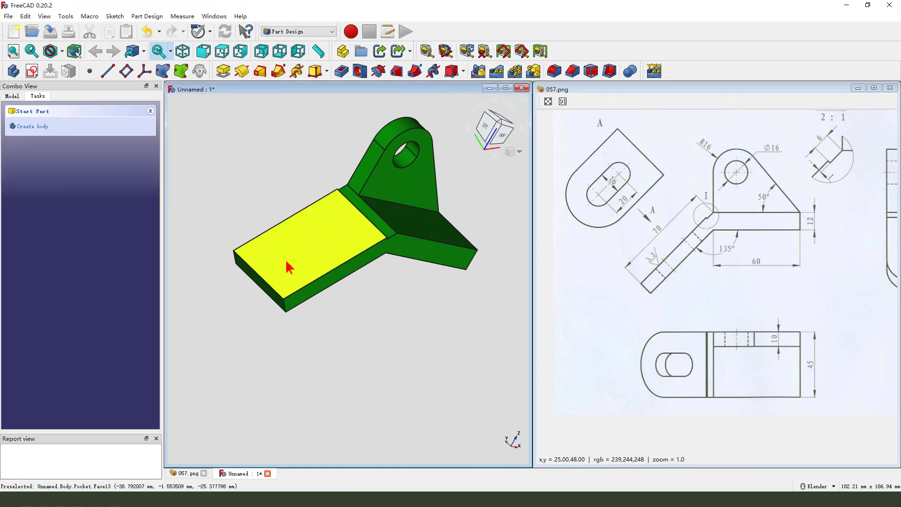
click(288, 256)
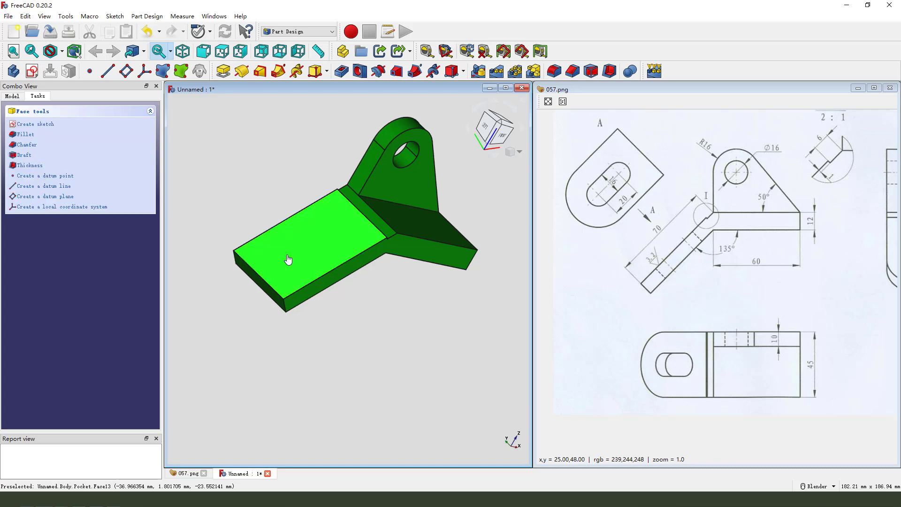
click(32, 72)
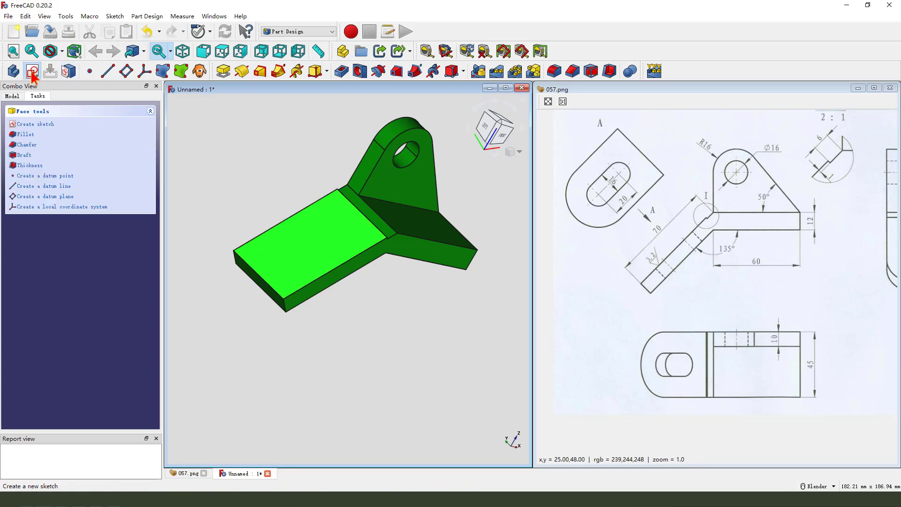
mouse_move(409, 274)
middle_down()
mouse_move(405, 224)
mouse_move(421, 240)
middle_up()
click(330, 74)
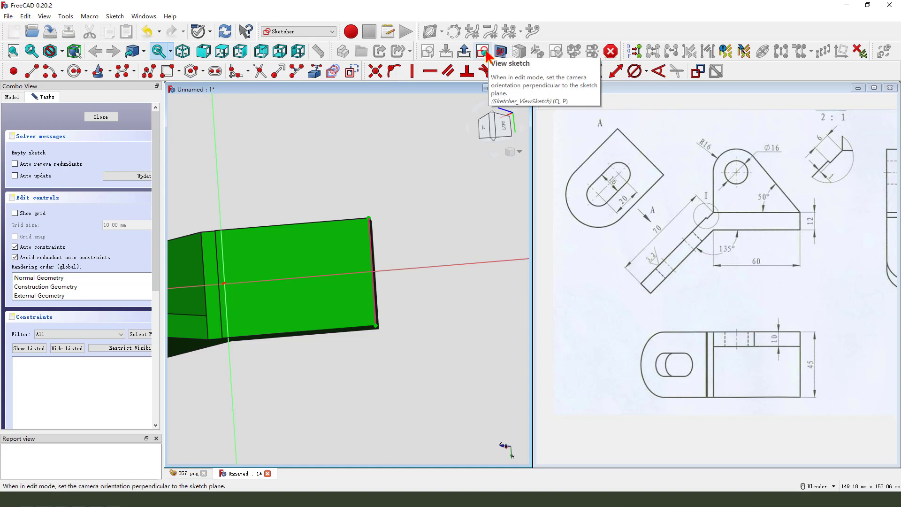
- Draw a three-point arc across the arm's end in a head-on sketch view
click(487, 53)
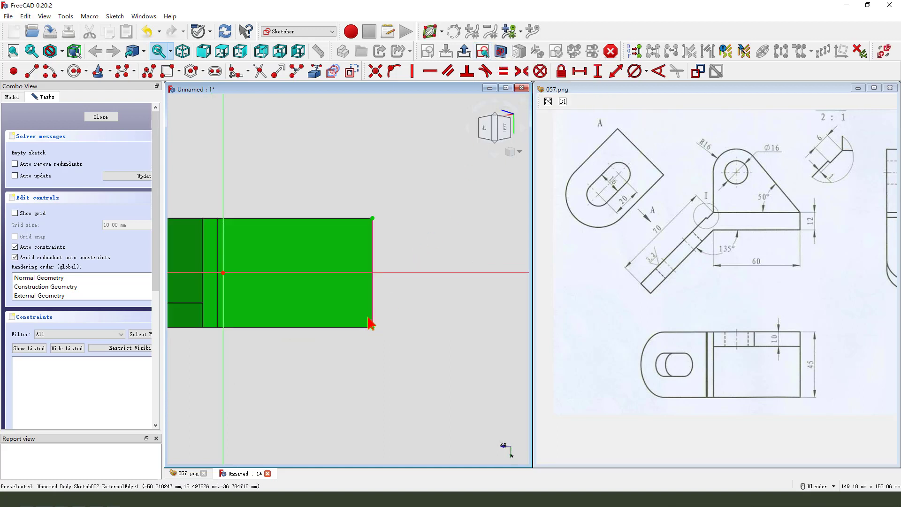
scroll(319, 283, down, 2)
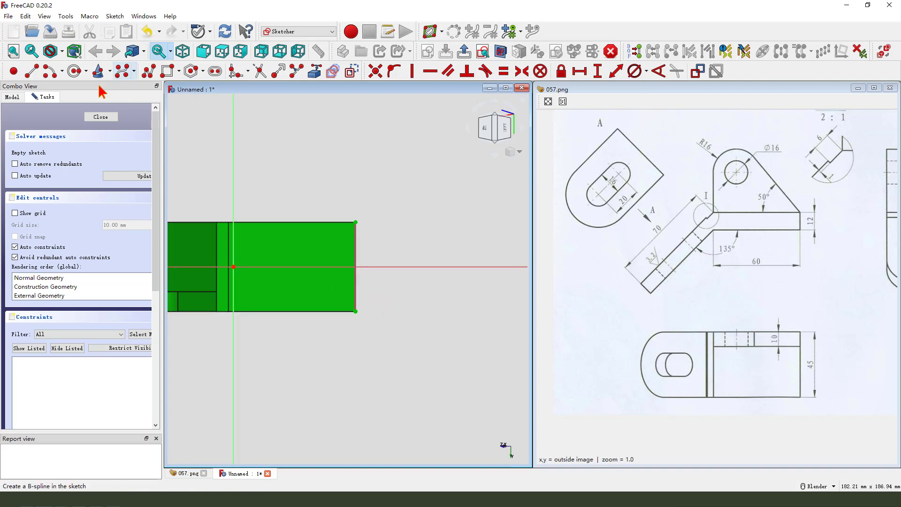
click(61, 73)
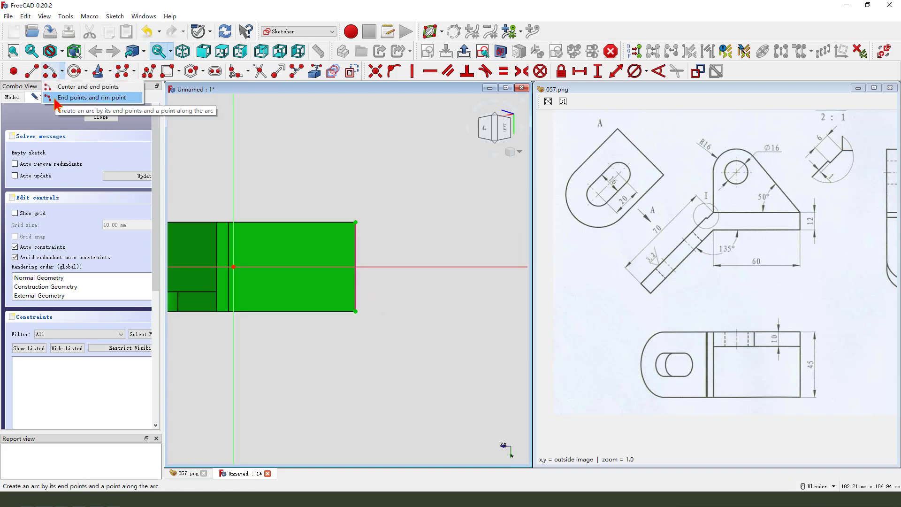
click(54, 98)
click(319, 211)
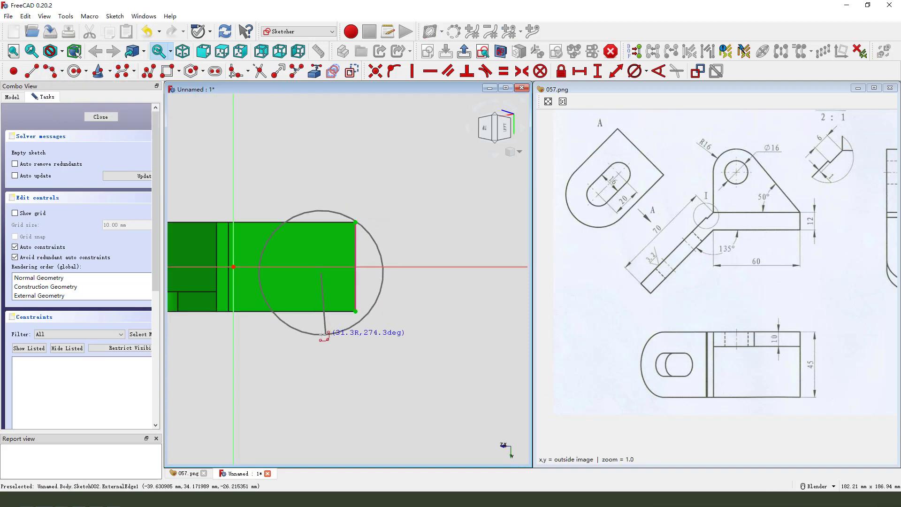
click(321, 333)
click(345, 283)
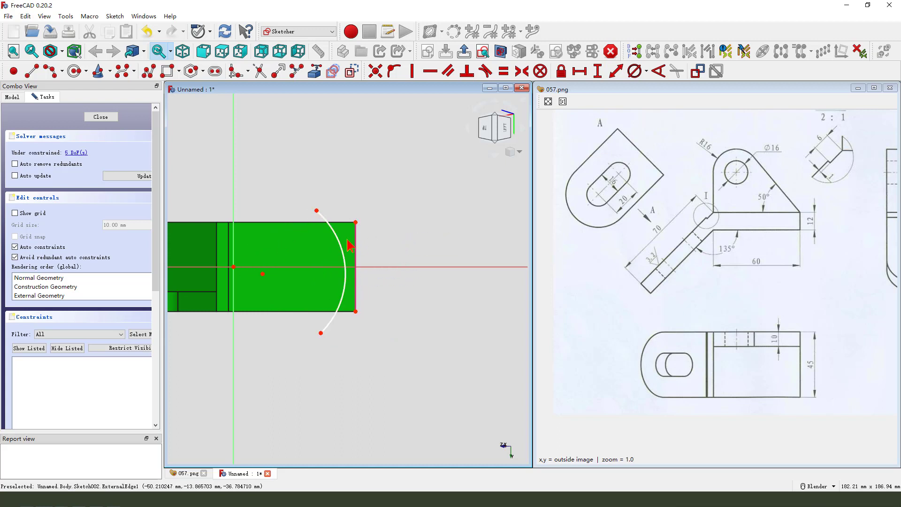
- Level the arc ends with the arm corners, centre it on the H axis, tangent to the end edge
scroll(352, 242, up, 1)
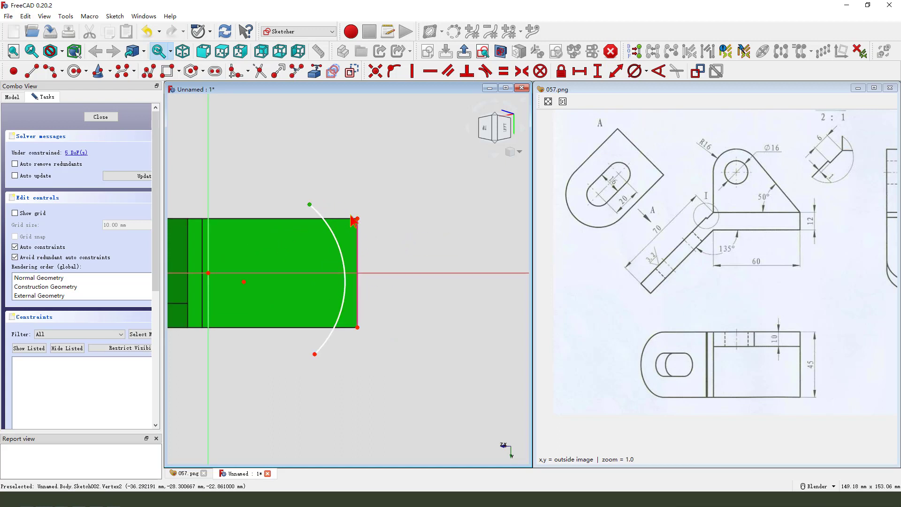
click(353, 218)
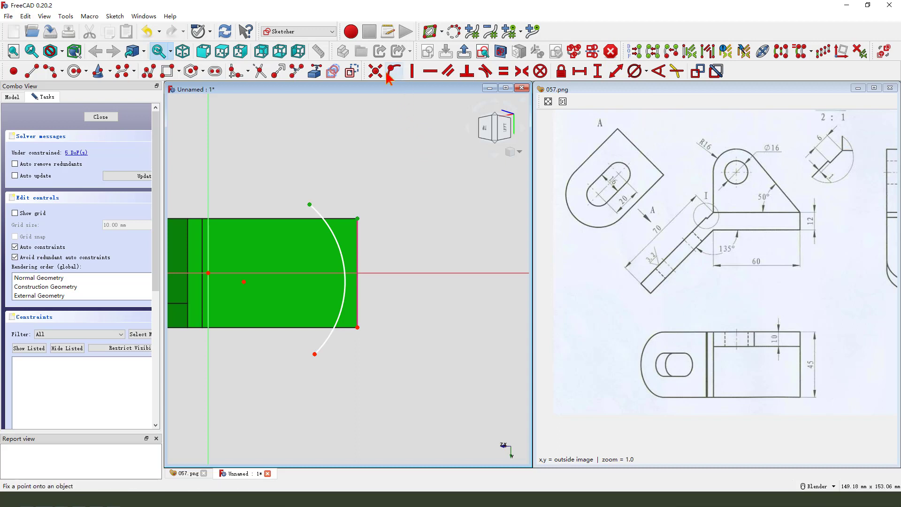
click(430, 71)
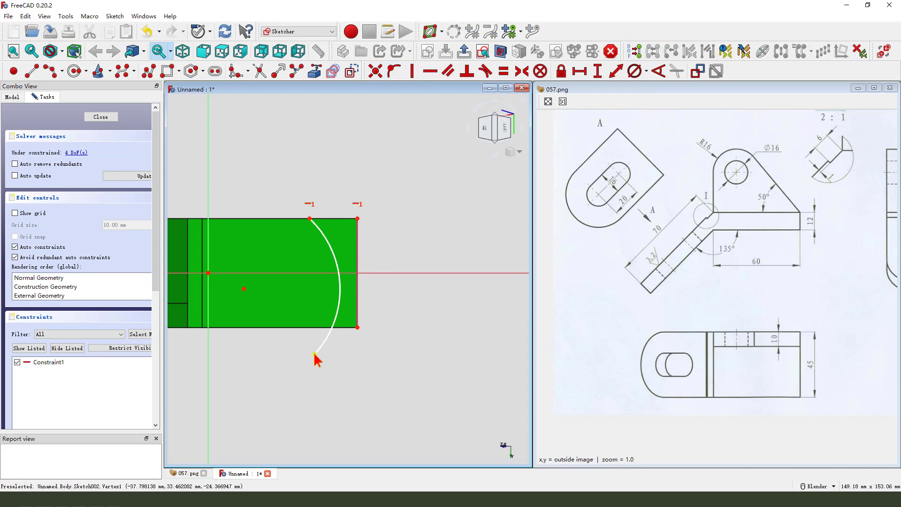
click(315, 355)
click(358, 327)
click(430, 70)
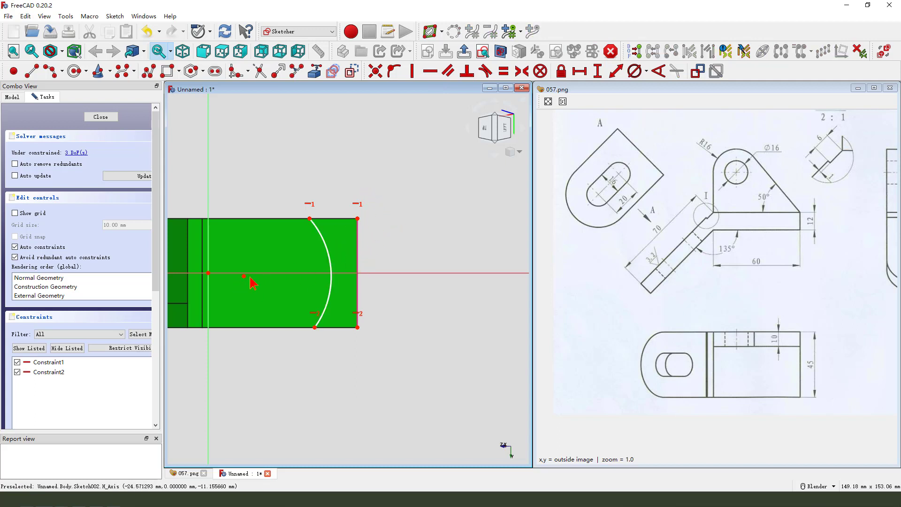
click(266, 276)
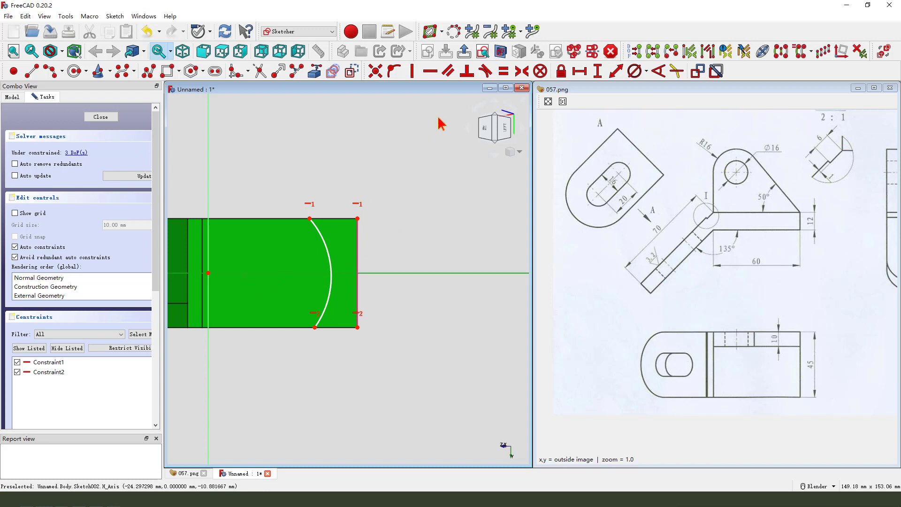
click(394, 72)
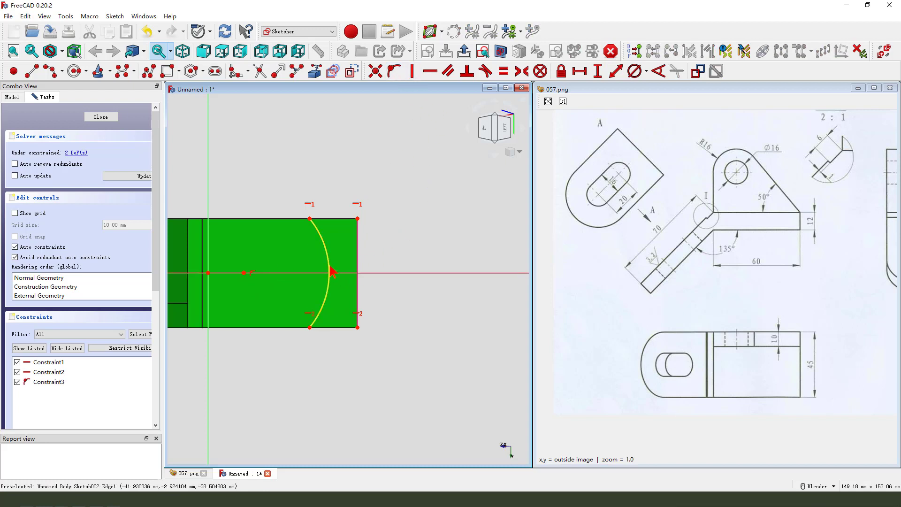
click(486, 71)
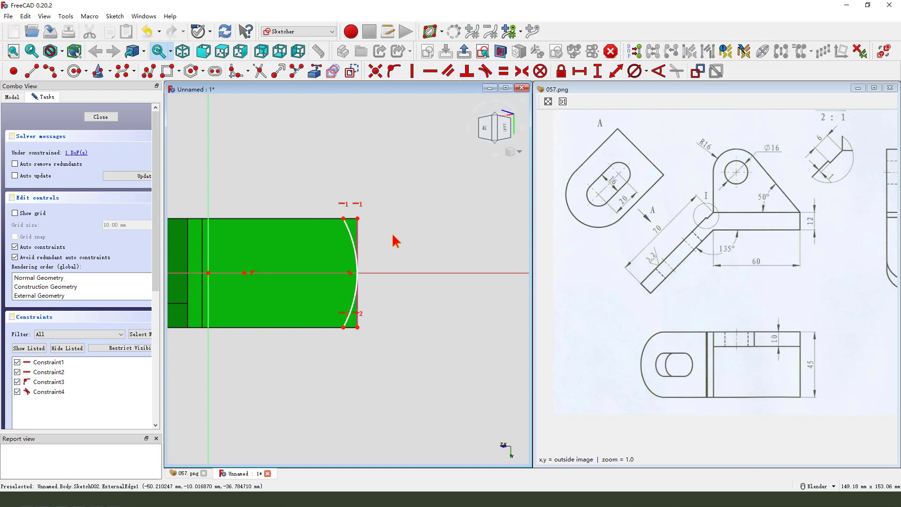
- Constrain the arc's radius to 22.5 mm
click(354, 248)
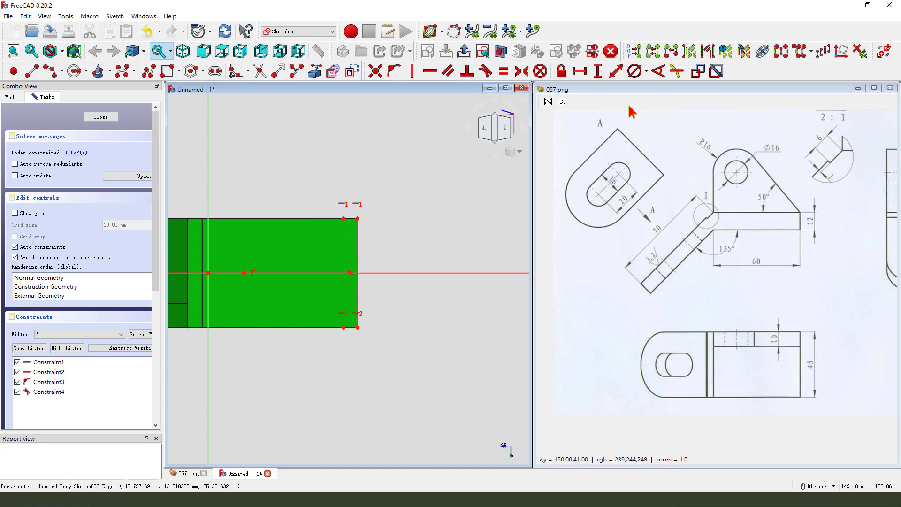
click(647, 73)
click(657, 87)
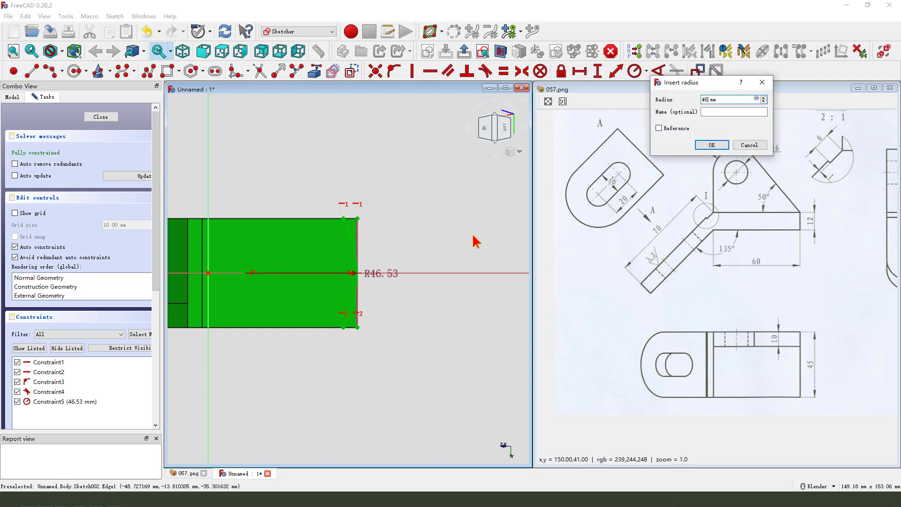
key(Return)
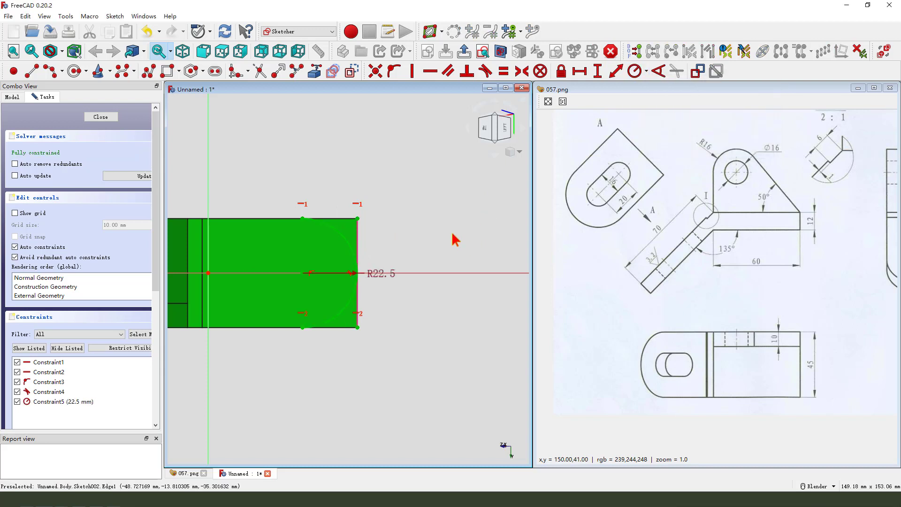
- Draw a large circle through the arc's ends and give it an R51.43 radius constraint
click(51, 71)
click(302, 218)
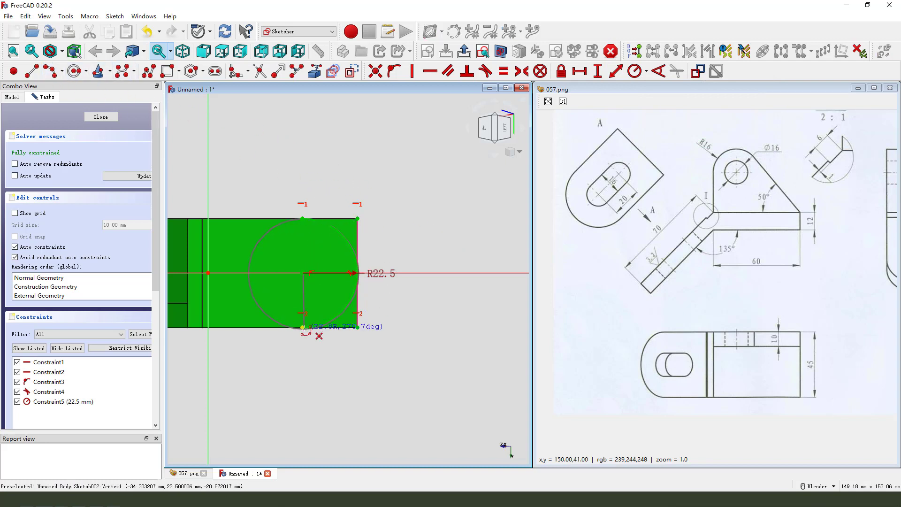
click(303, 327)
click(357, 272)
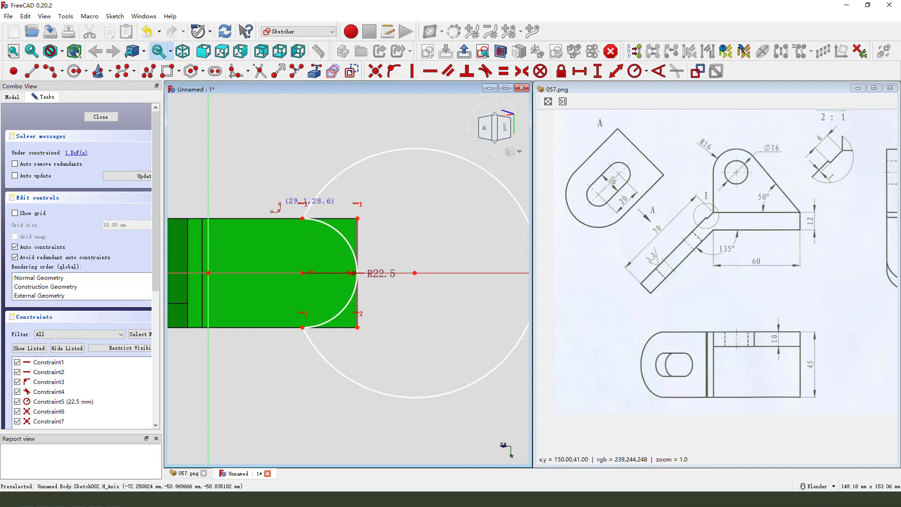
scroll(300, 205, down, 3)
click(360, 173)
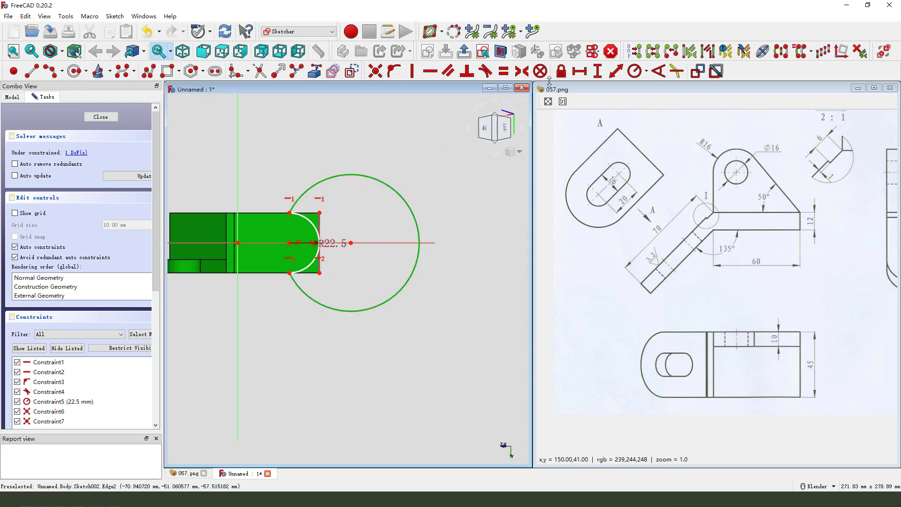
click(636, 74)
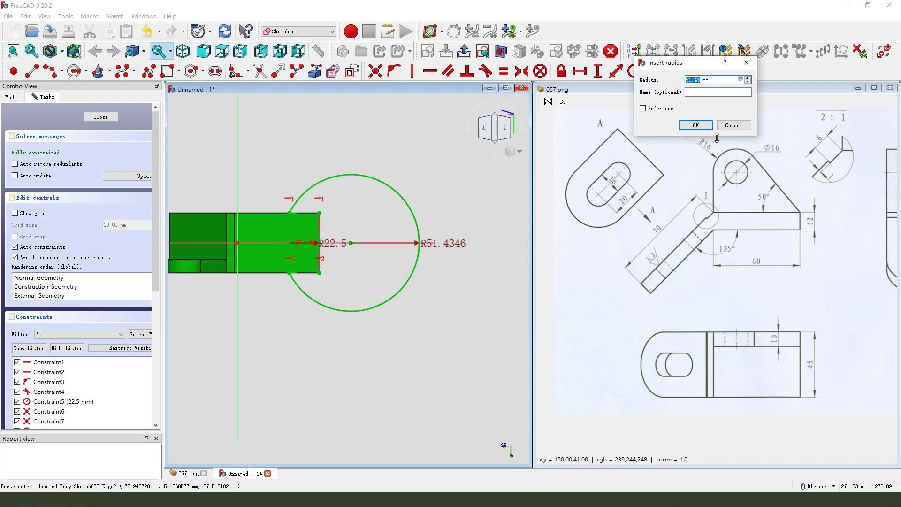
click(690, 123)
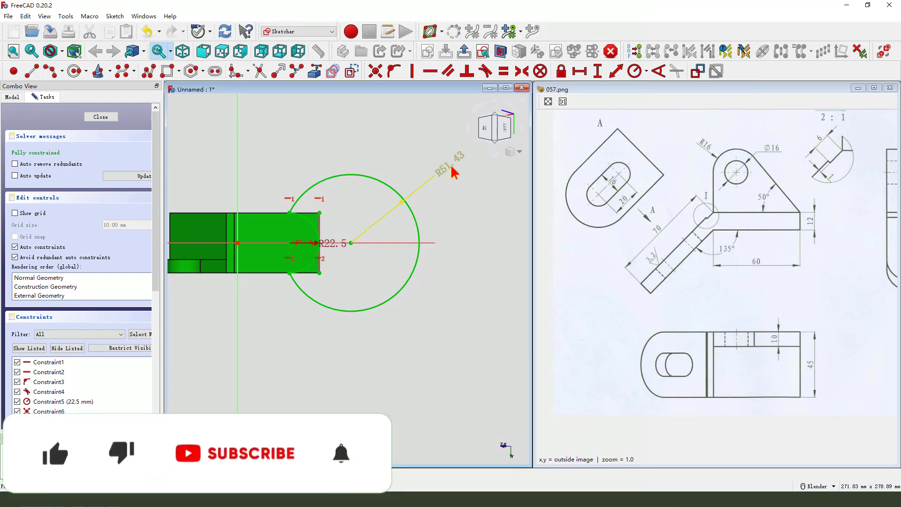
- Cut a Through all pocket from the arm-end sketch to round off the tip
click(465, 51)
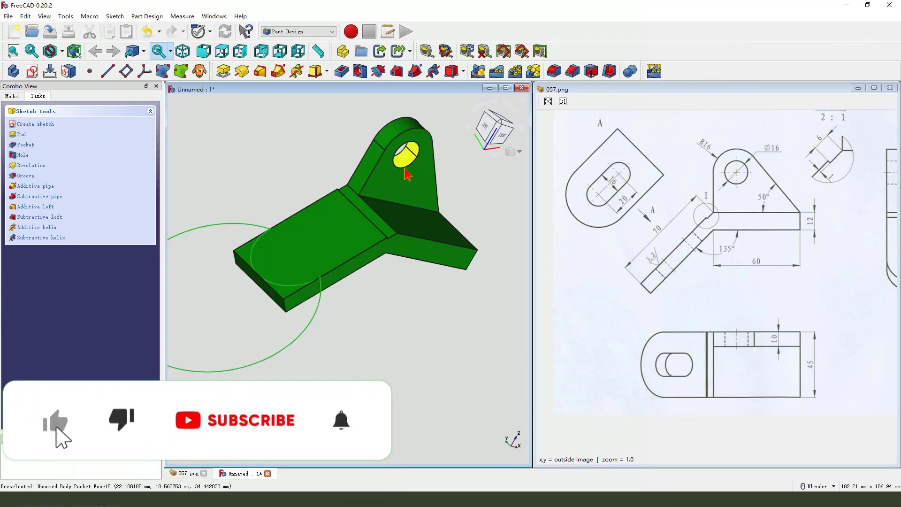
scroll(389, 244, down, 2)
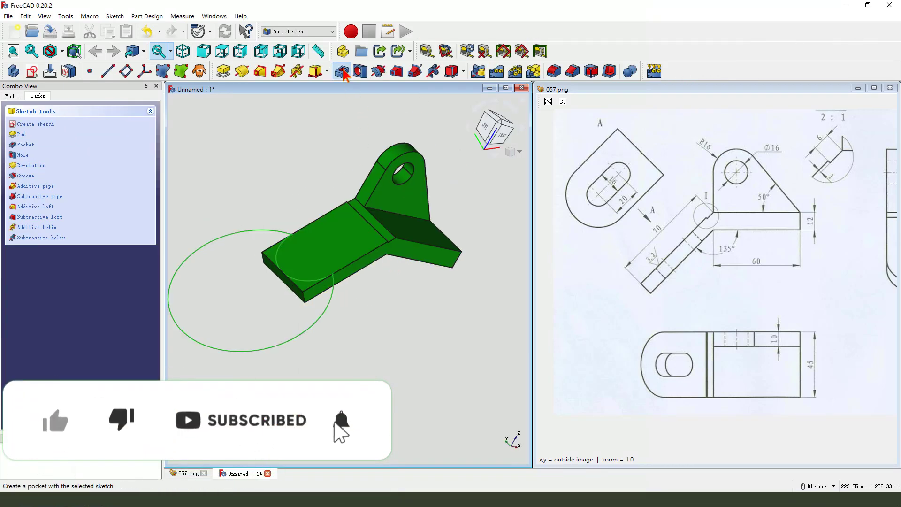
click(341, 71)
click(110, 154)
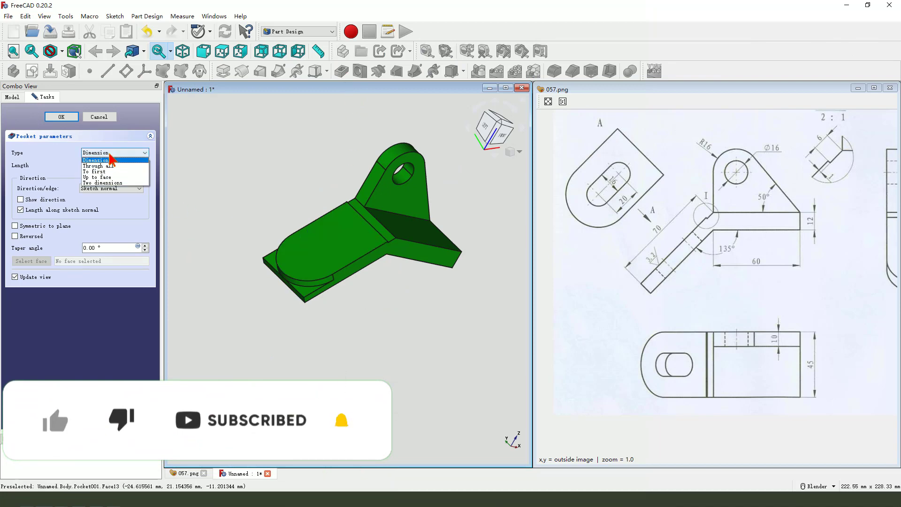
click(117, 163)
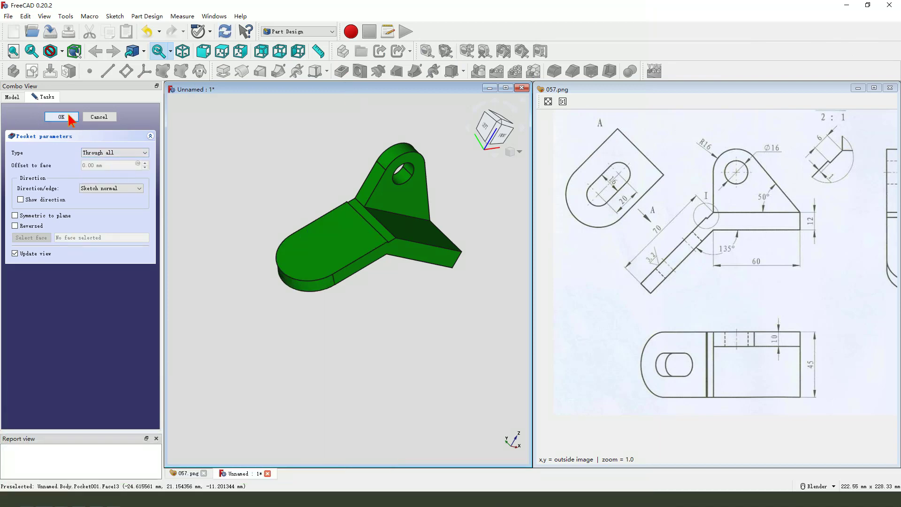
click(61, 117)
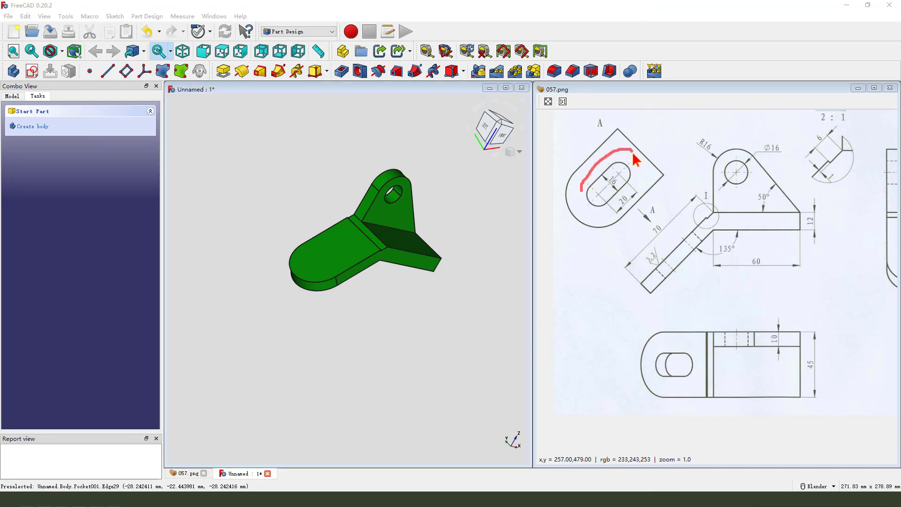
- Start a new sketch on the rounded arm's flat face
drag(634, 155, 591, 176)
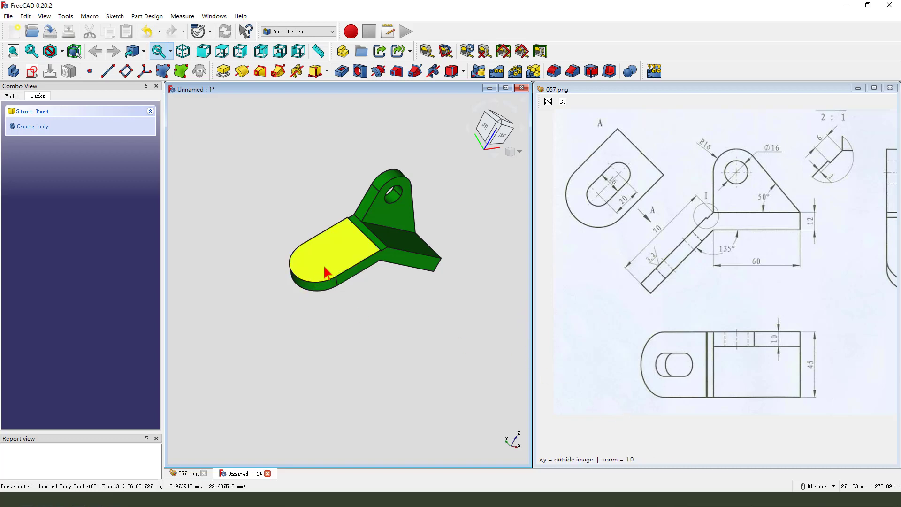
click(347, 259)
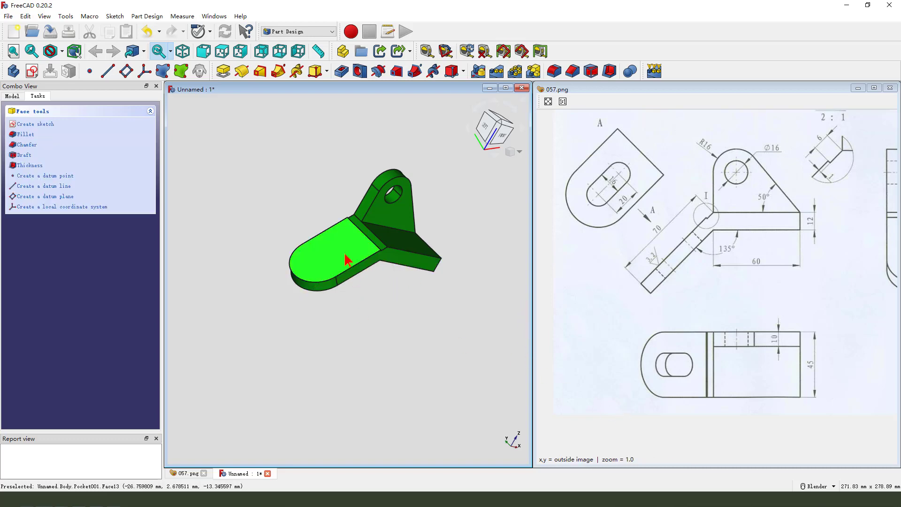
drag(354, 233, 332, 248)
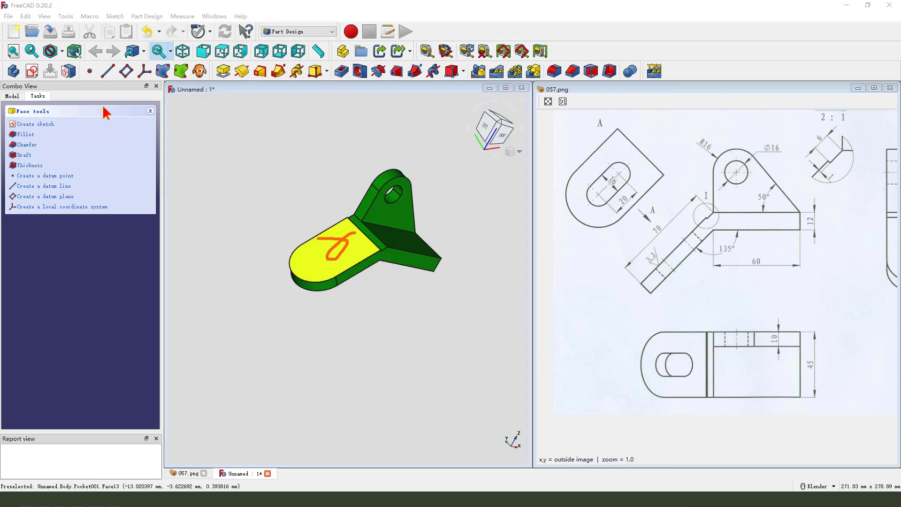
click(31, 71)
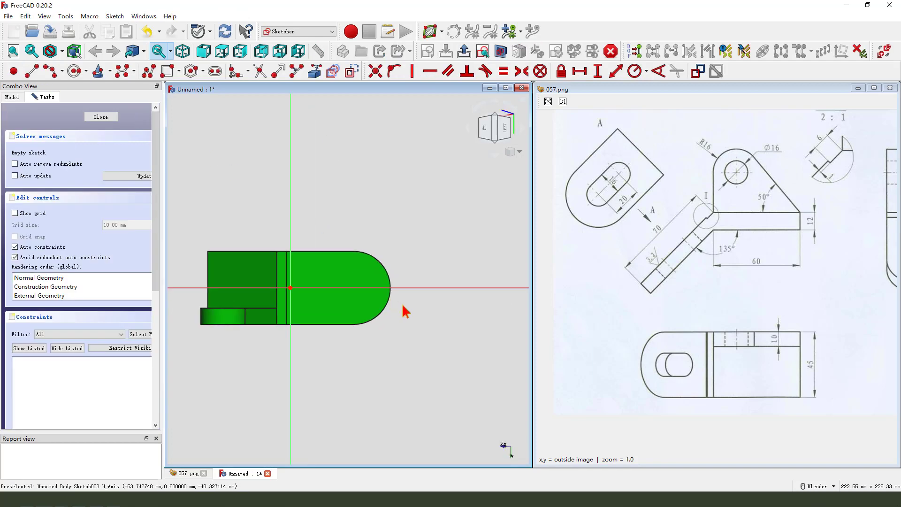
click(315, 71)
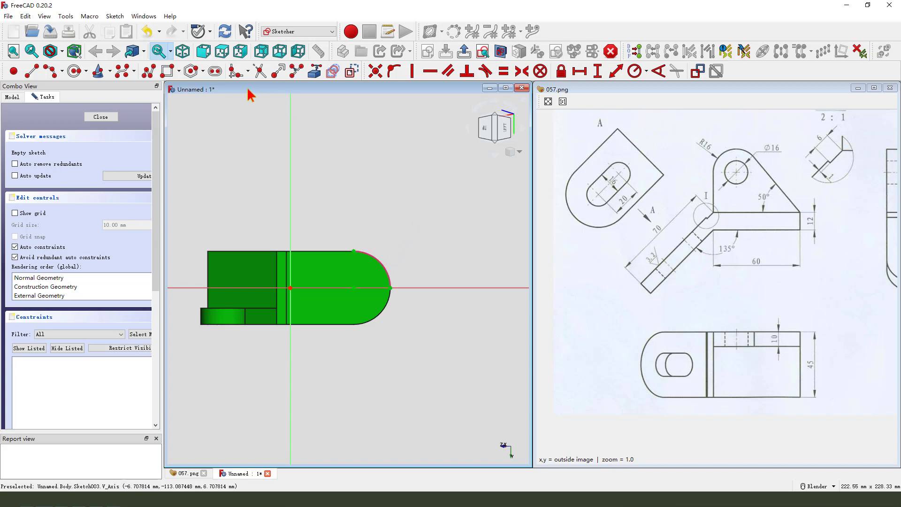
- Draw a slot inside the rounded end and constrain it horizontal along the axis
click(216, 71)
click(355, 291)
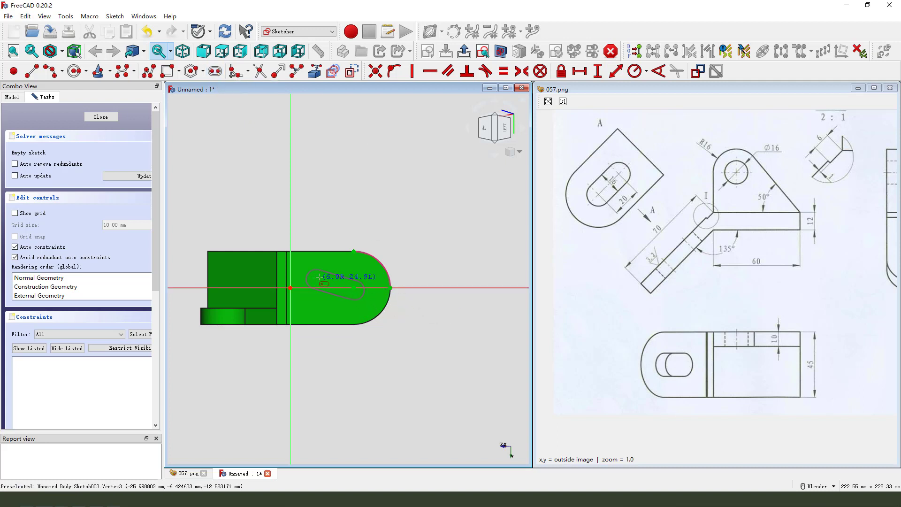
click(319, 278)
scroll(333, 309, up, 2)
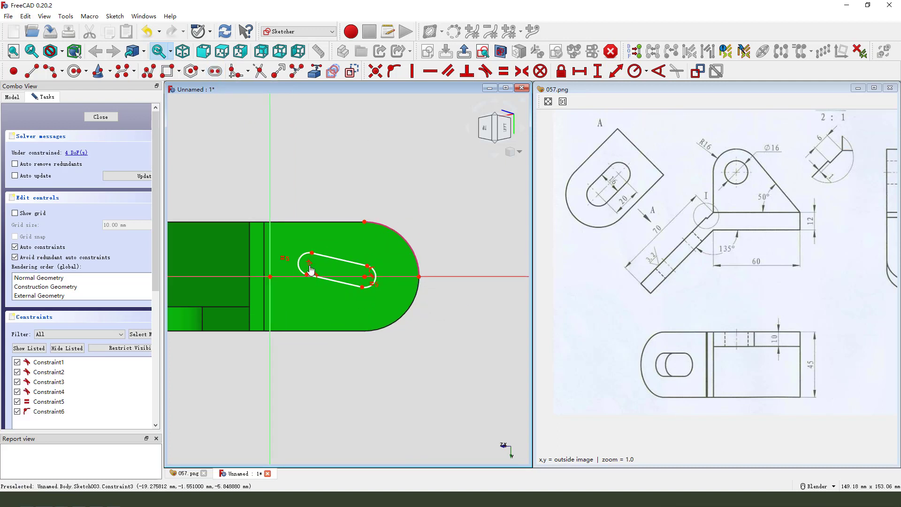
click(351, 283)
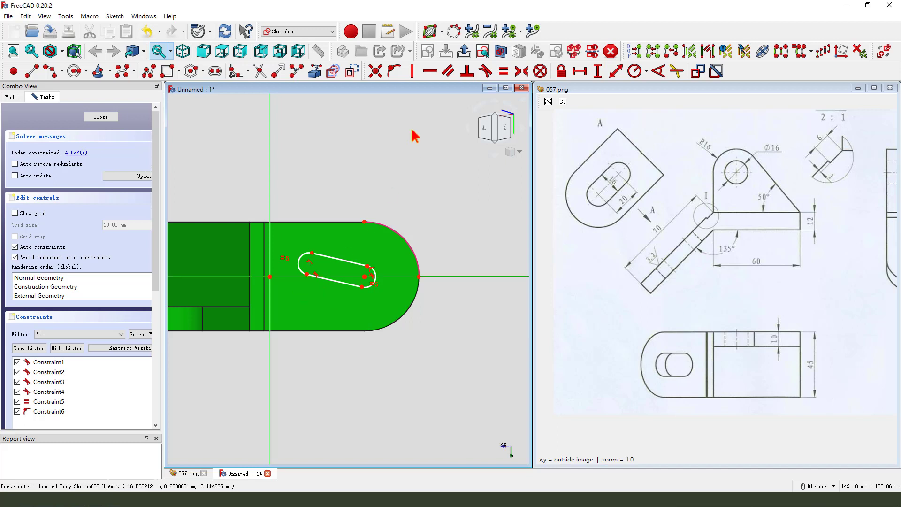
click(430, 71)
scroll(362, 292, up, 3)
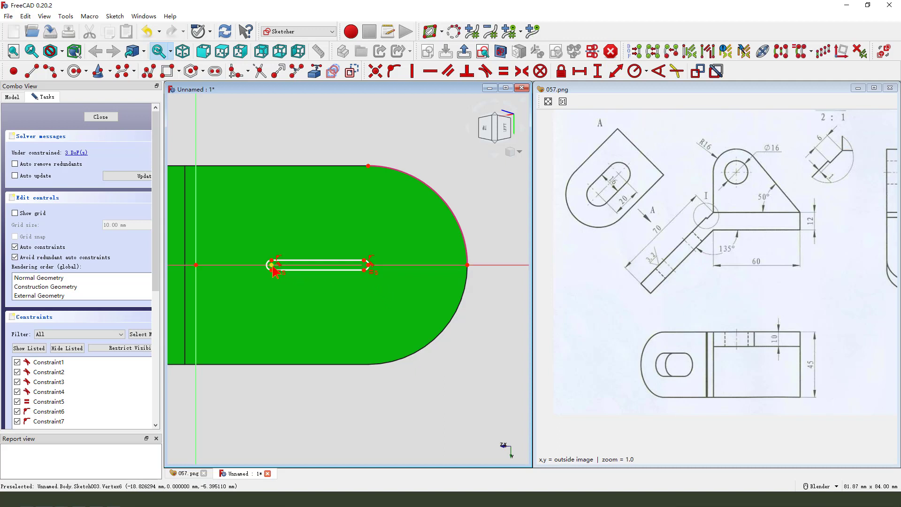
- Constrain the slot to 20 mm horizontal length and a Ø16 end diameter
click(581, 71)
key(Return)
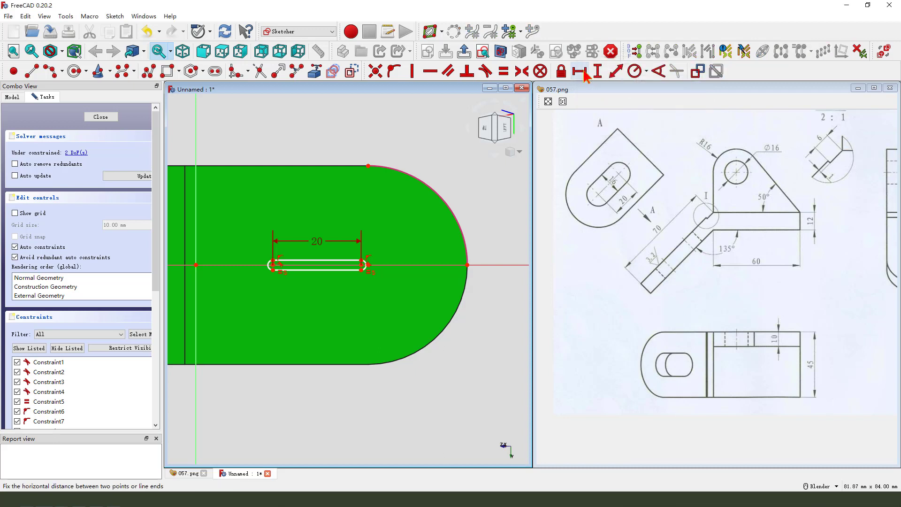
scroll(371, 265, up, 3)
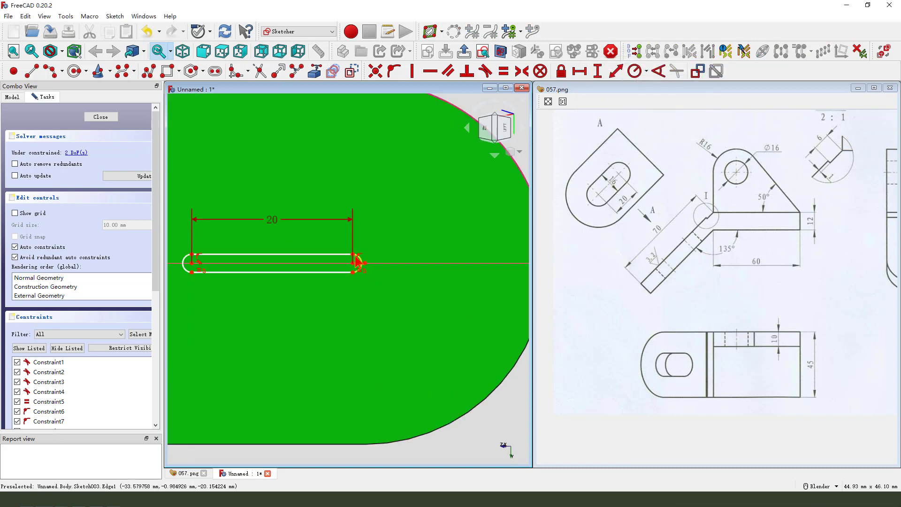
scroll(359, 265, up, 2)
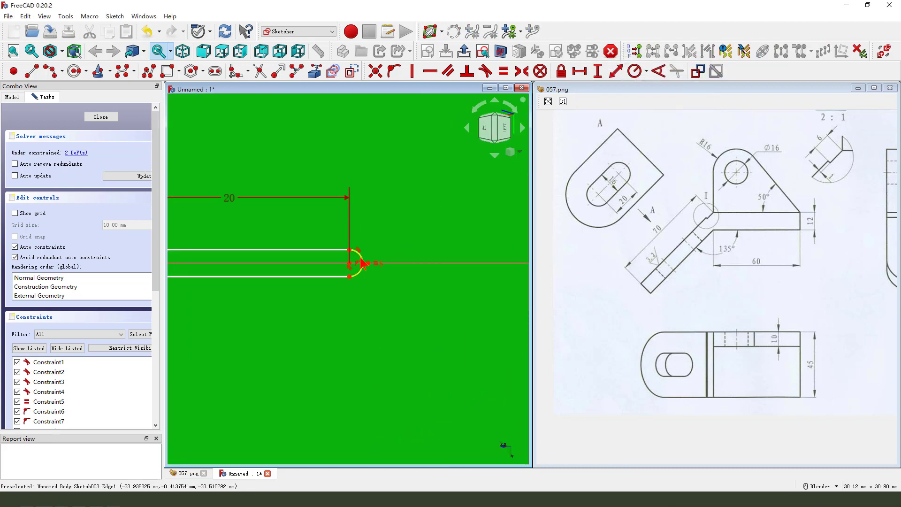
scroll(362, 263, down, 4)
click(647, 72)
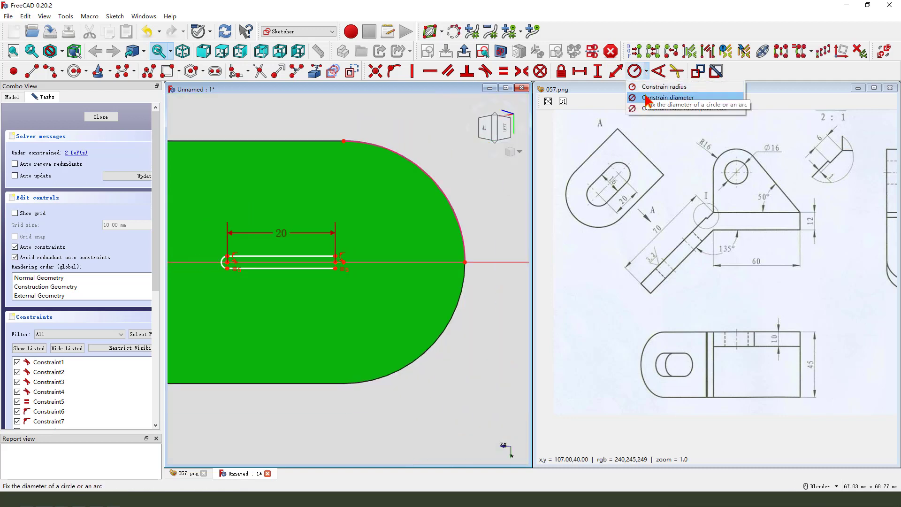
click(650, 97)
key(Return)
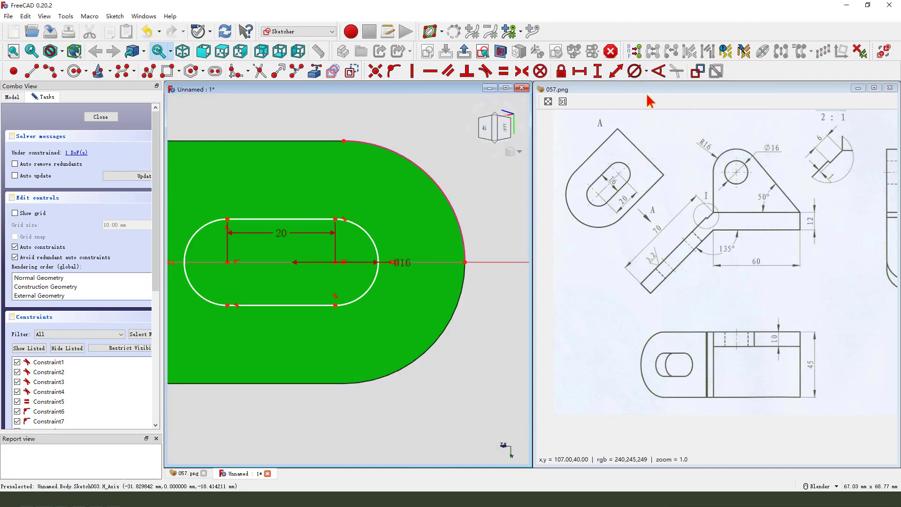
- Slide the slot along the axis, add a coincident constraint, then undo the redundant one
scroll(407, 179, down, 1)
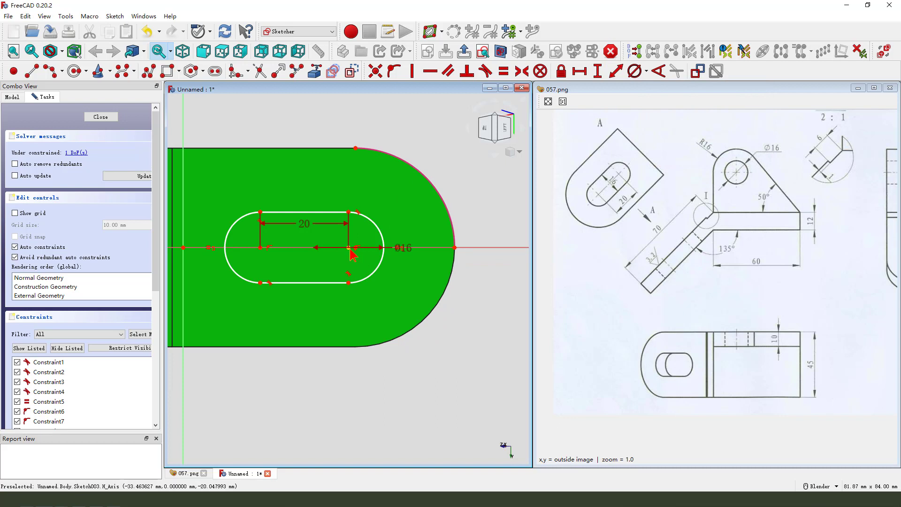
mouse_move(356, 259)
mouse_down()
mouse_move(407, 258)
mouse_move(339, 265)
mouse_up()
scroll(345, 253, up, 2)
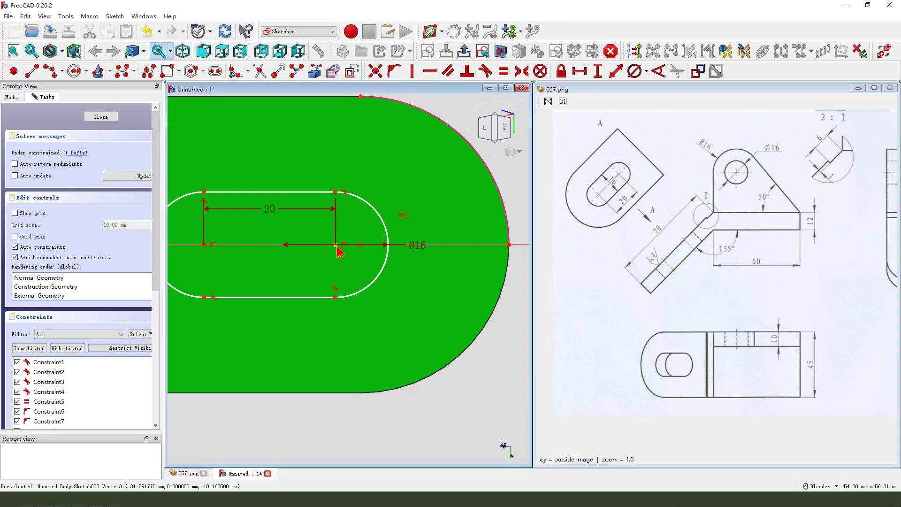
click(360, 245)
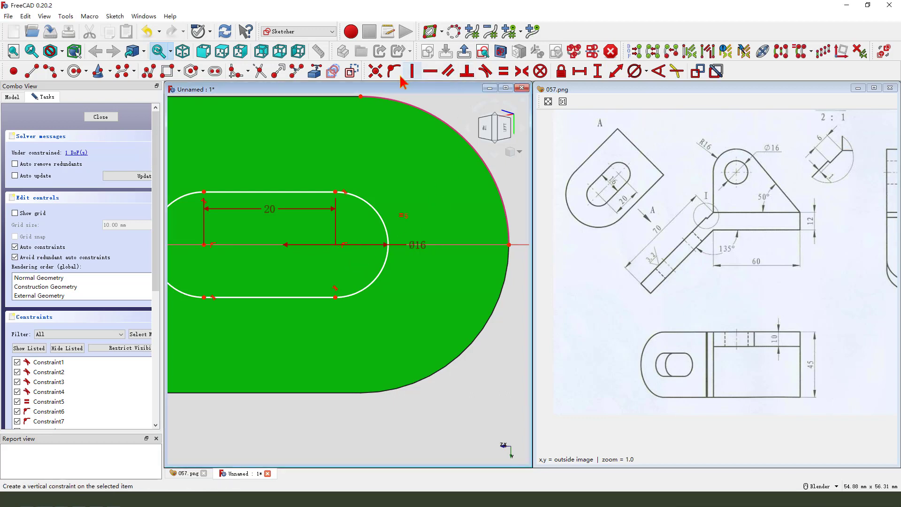
click(375, 71)
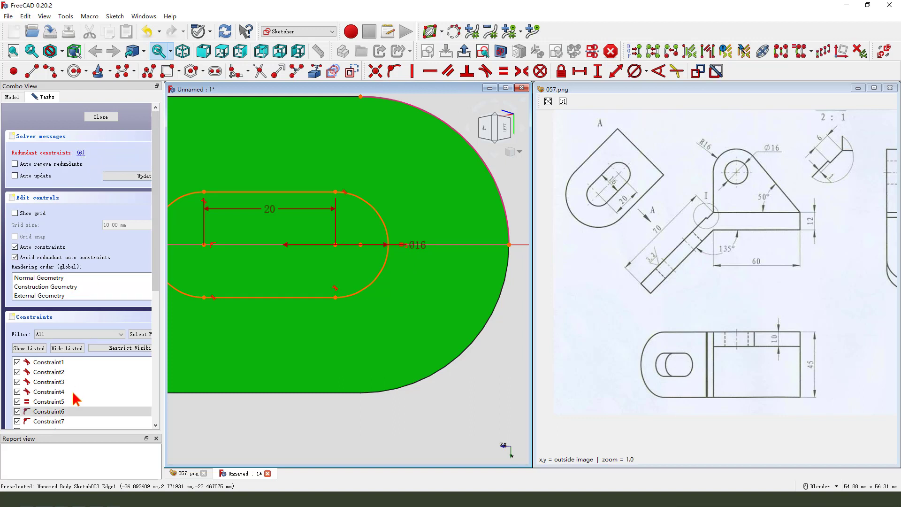
key(ctrl+z)
- Move the 20 and Ø16 dimension labels clear of the slot and close the sketch
scroll(368, 269, down, 3)
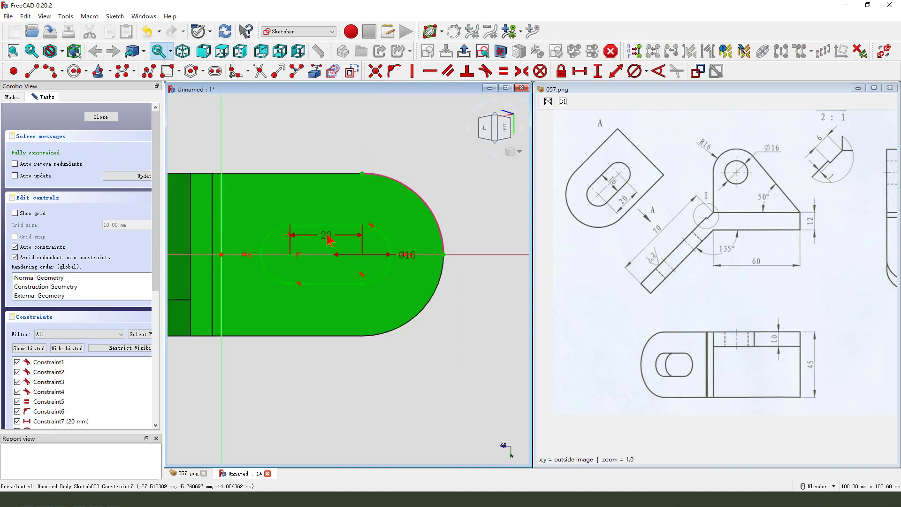
drag(332, 246, 330, 157)
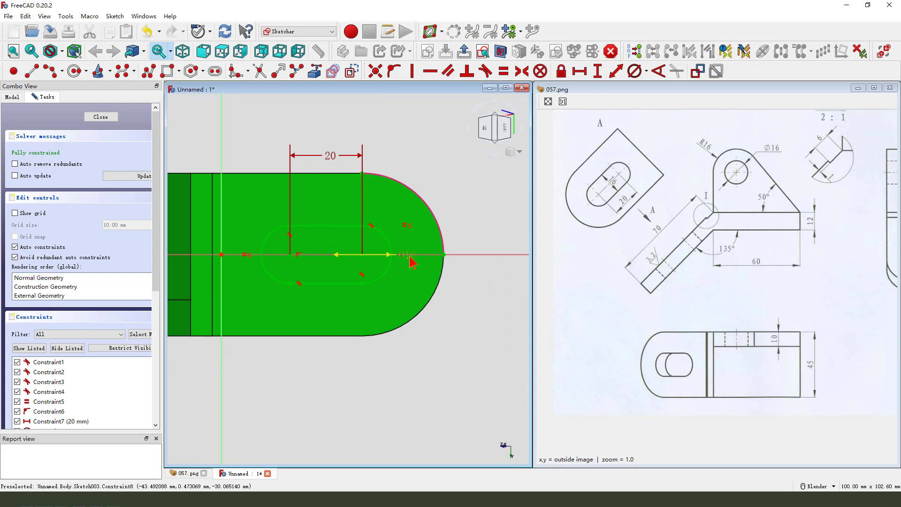
drag(412, 261, 440, 186)
scroll(459, 287, down, 1)
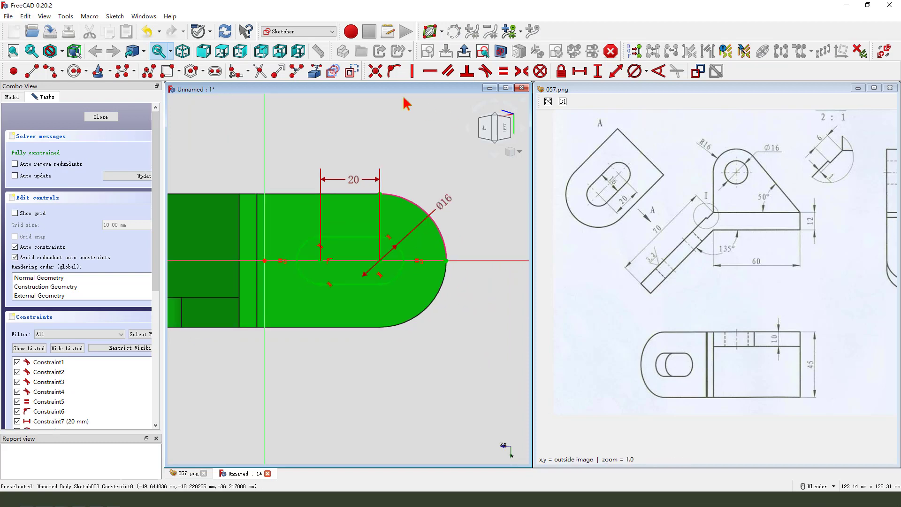
click(464, 51)
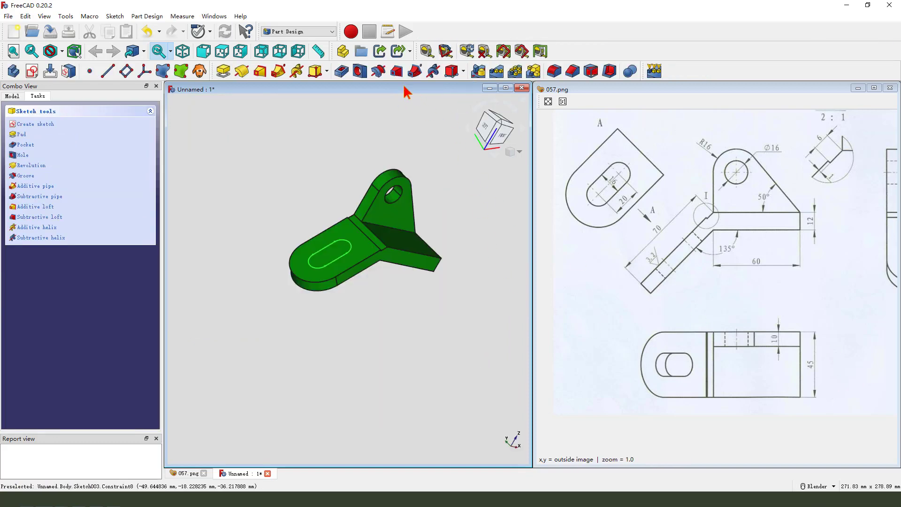
- Pocket the slot sketch with Through all depth through the bracket arm
click(341, 70)
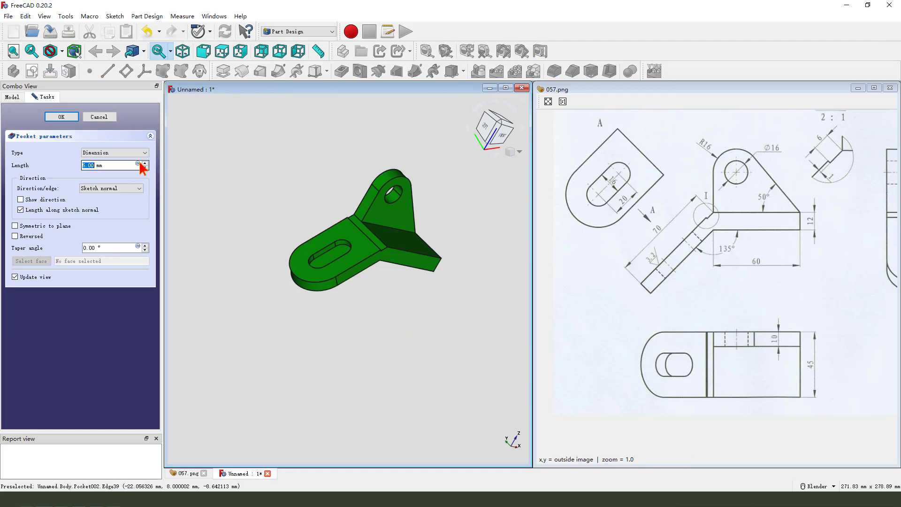
click(126, 153)
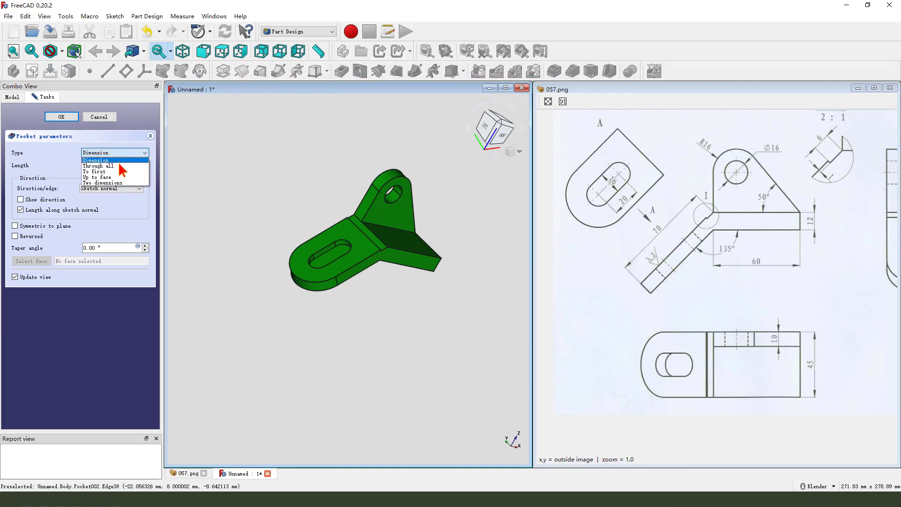
click(120, 165)
middle_drag(357, 263, 381, 310)
click(61, 116)
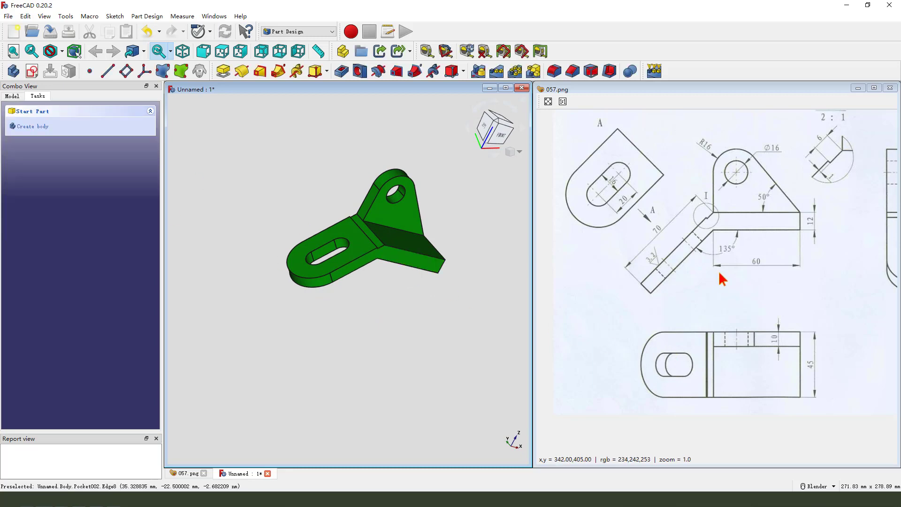
- Pan the reference drawing, orbit the bracket, and enlarge the 3D view to fill the window
mouse_move(750, 277)
mouse_down()
mouse_move(725, 287)
mouse_move(791, 275)
mouse_up()
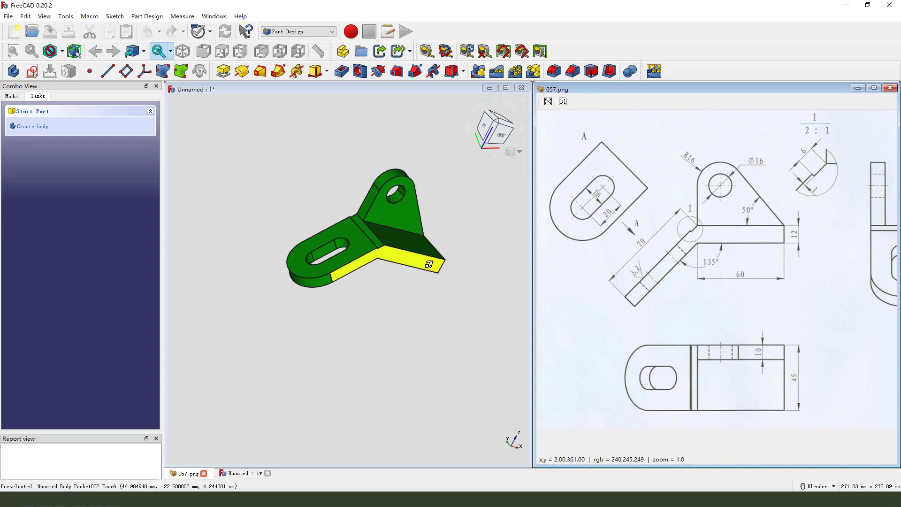
middle_drag(429, 264, 490, 175)
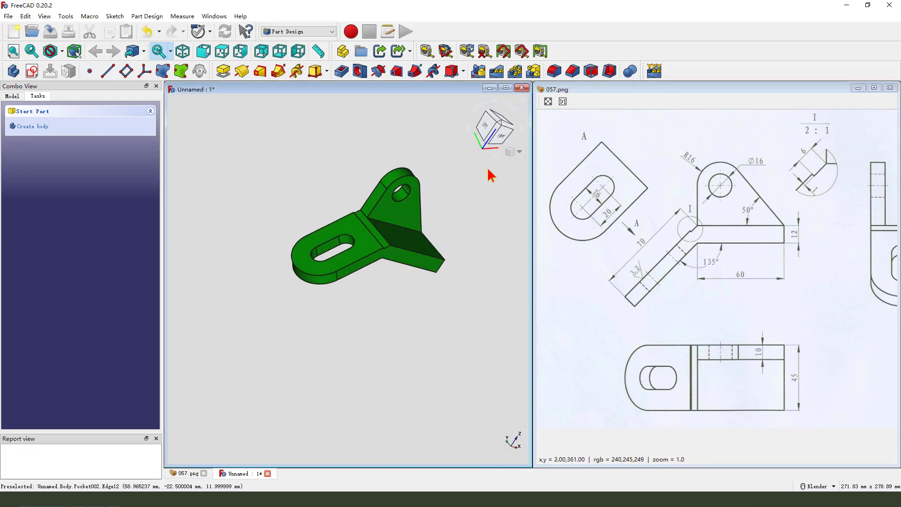
click(506, 89)
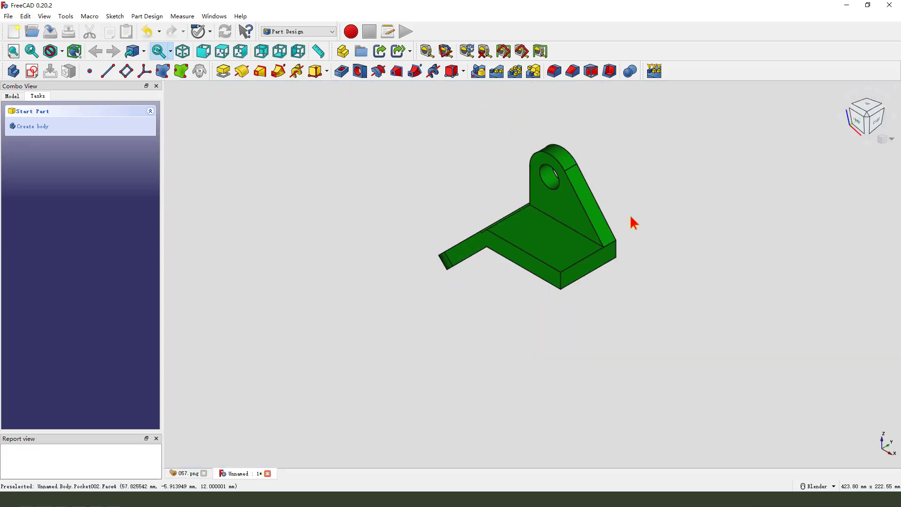